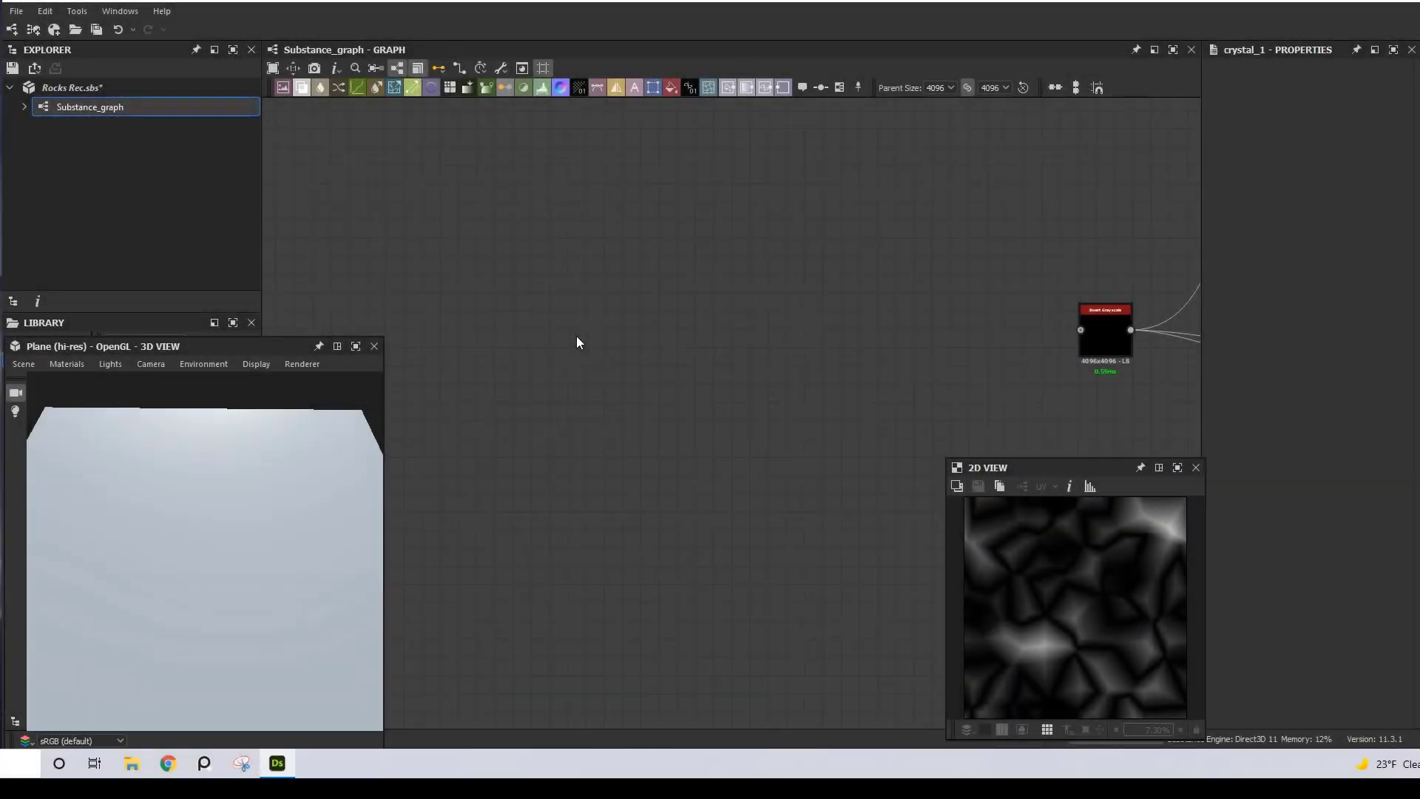
# - Add a Crystal 1 noise at Scale 5 and wire it into Invert Grayscale to make rocky relief
pyautogui.press('space')
pyautogui.write('cry')
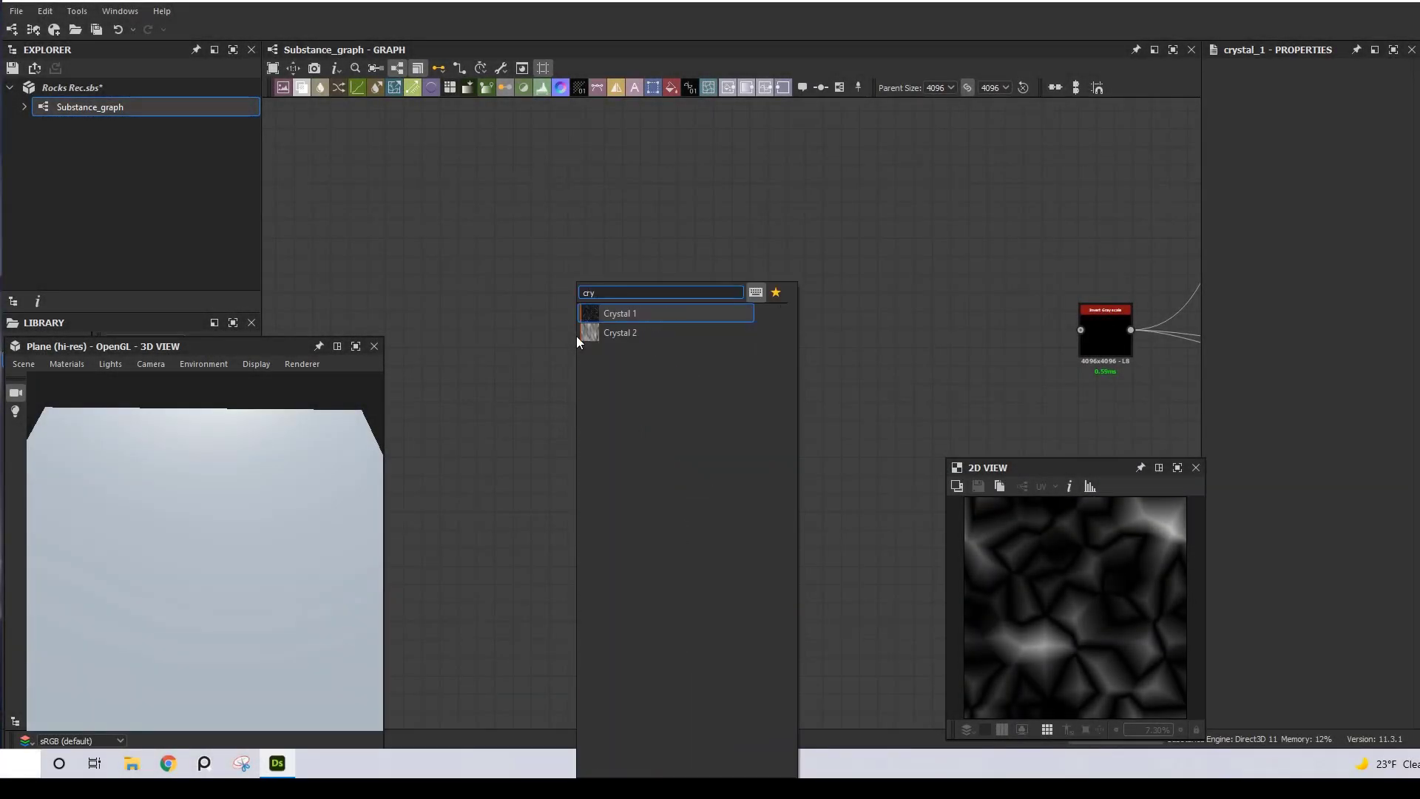
pyautogui.click(645, 313)
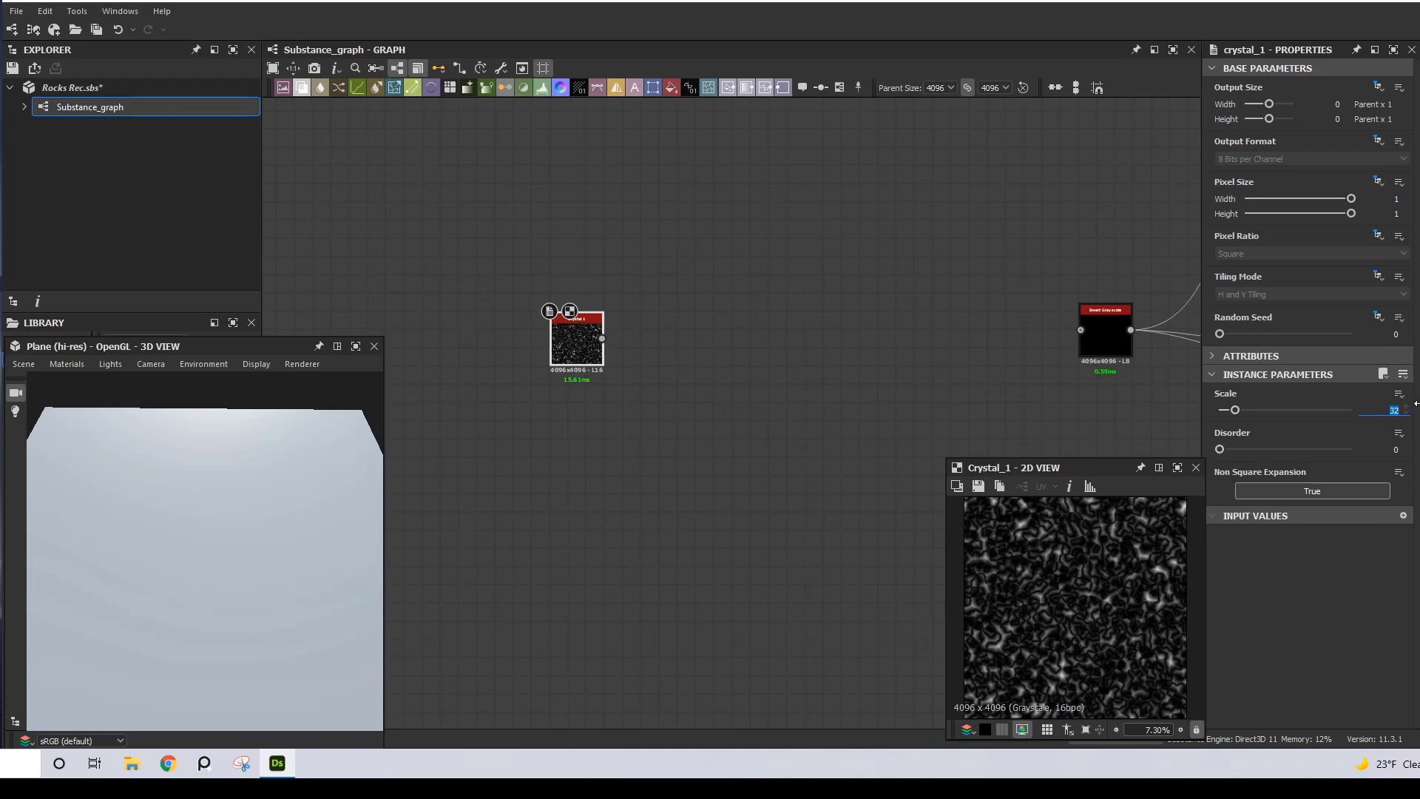
pyautogui.write('5')
pyautogui.press('Return')
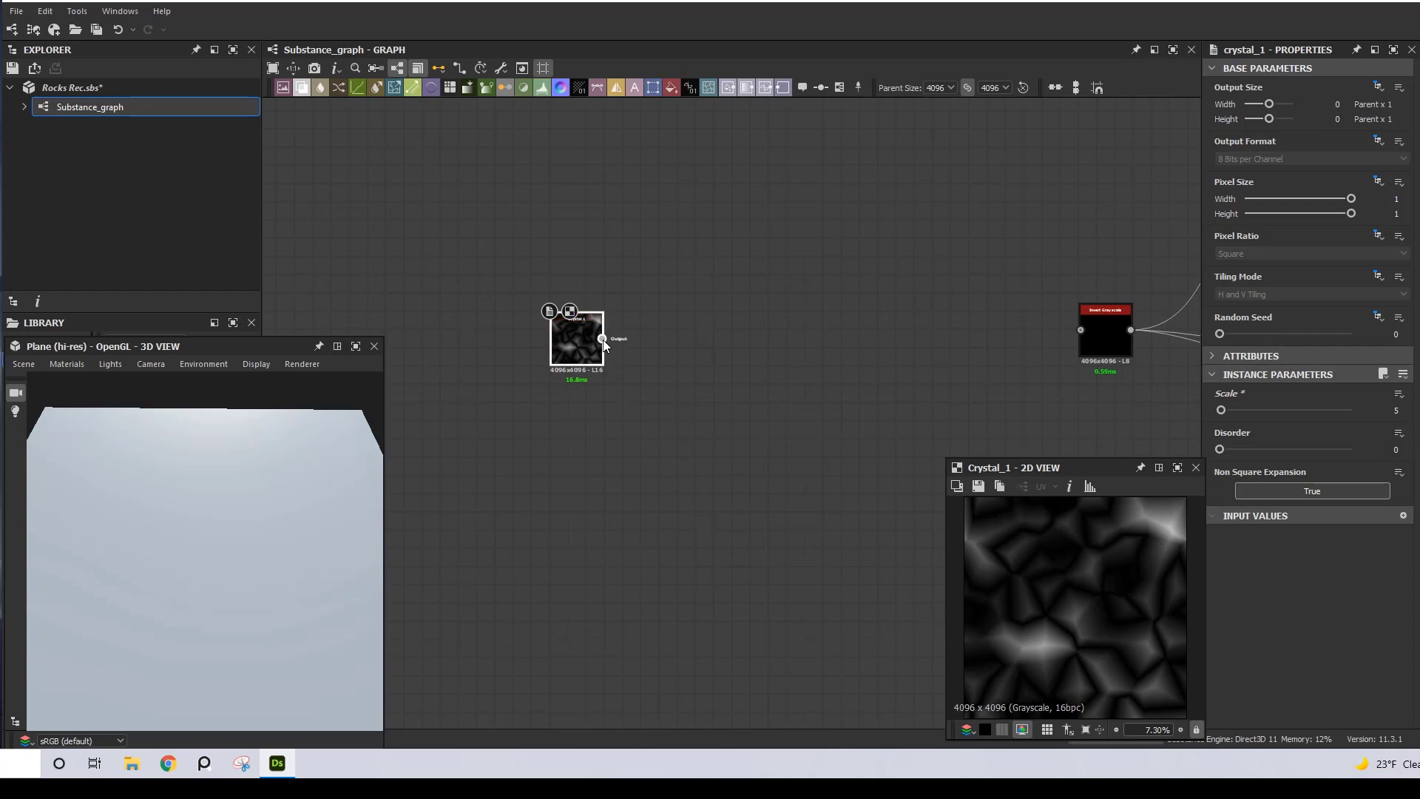
pyautogui.moveTo(604, 340); pyautogui.dragTo(1085, 329)
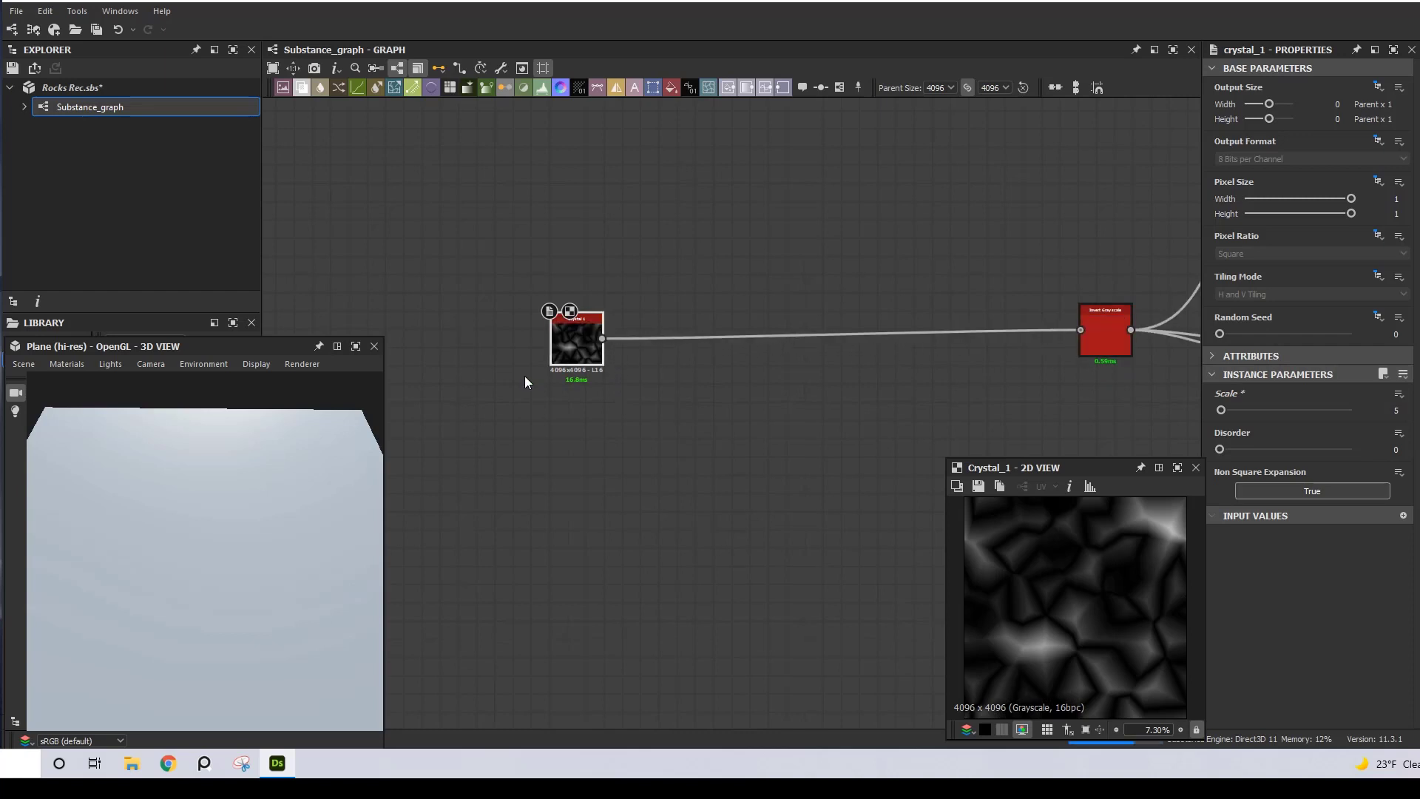
pyautogui.moveTo(245, 578); pyautogui.dragTo(632, 525)
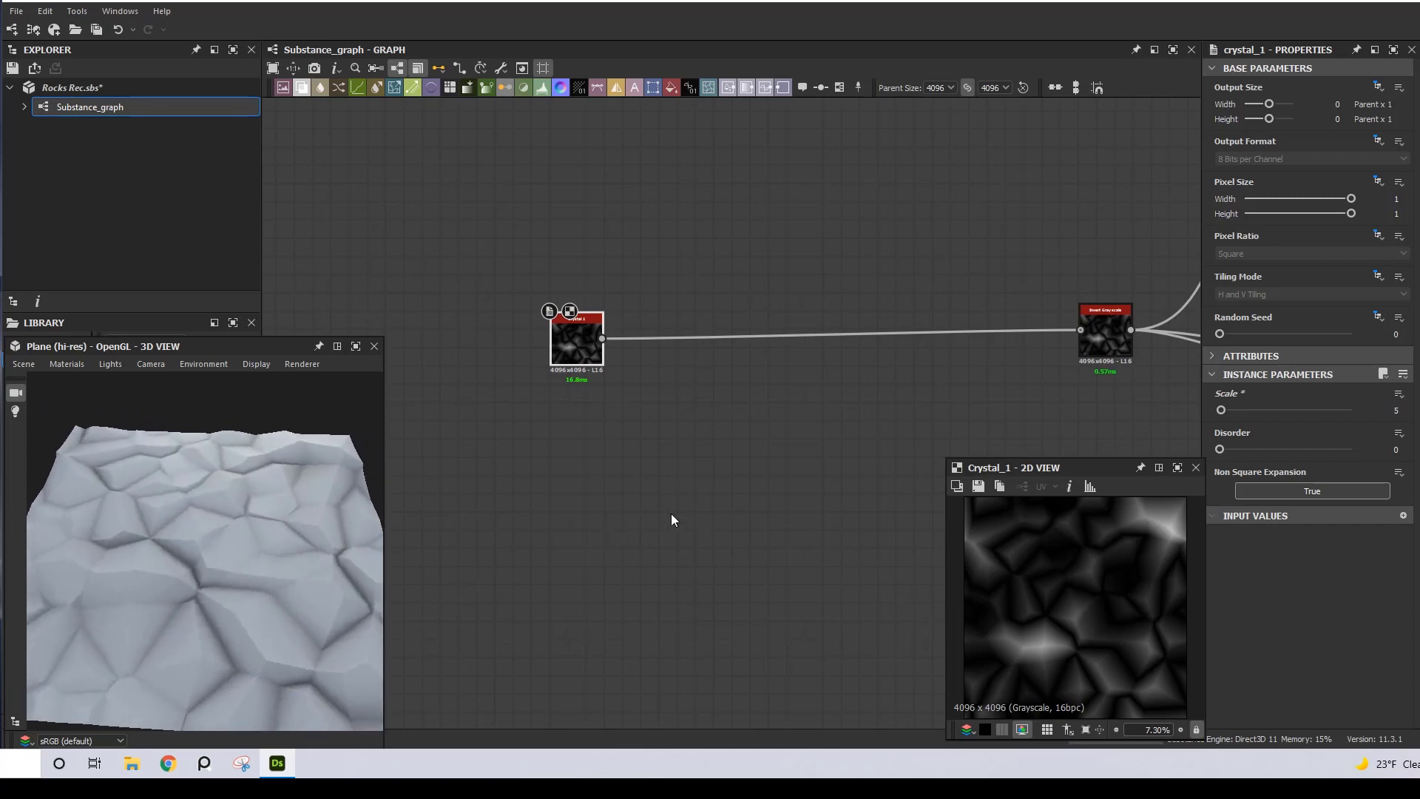
pyautogui.scroll(2, 632, 379)
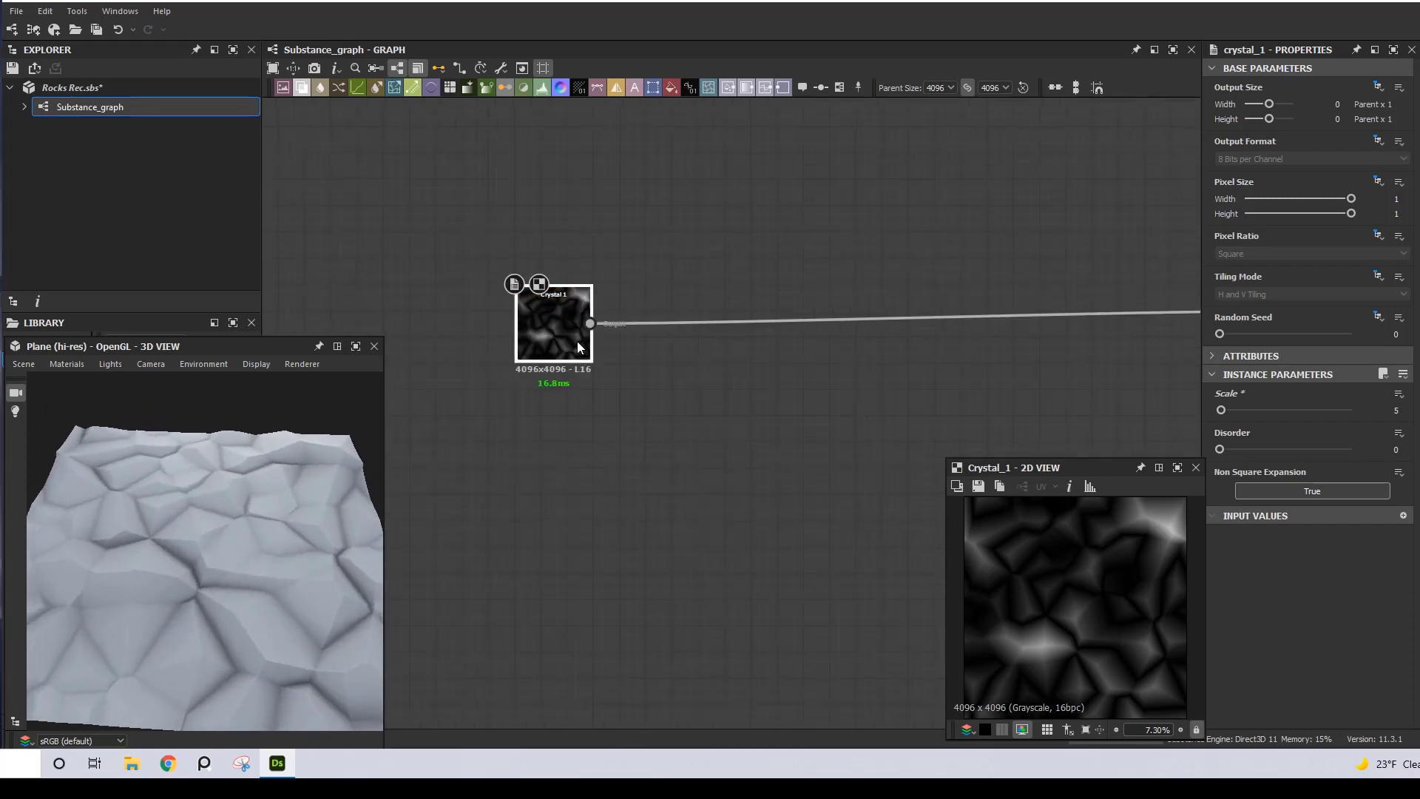
# - Insert a Transformation 2D after Crystal 1 and offset the pattern to Y 0.3312
pyautogui.press('space')
pyautogui.write('tr')
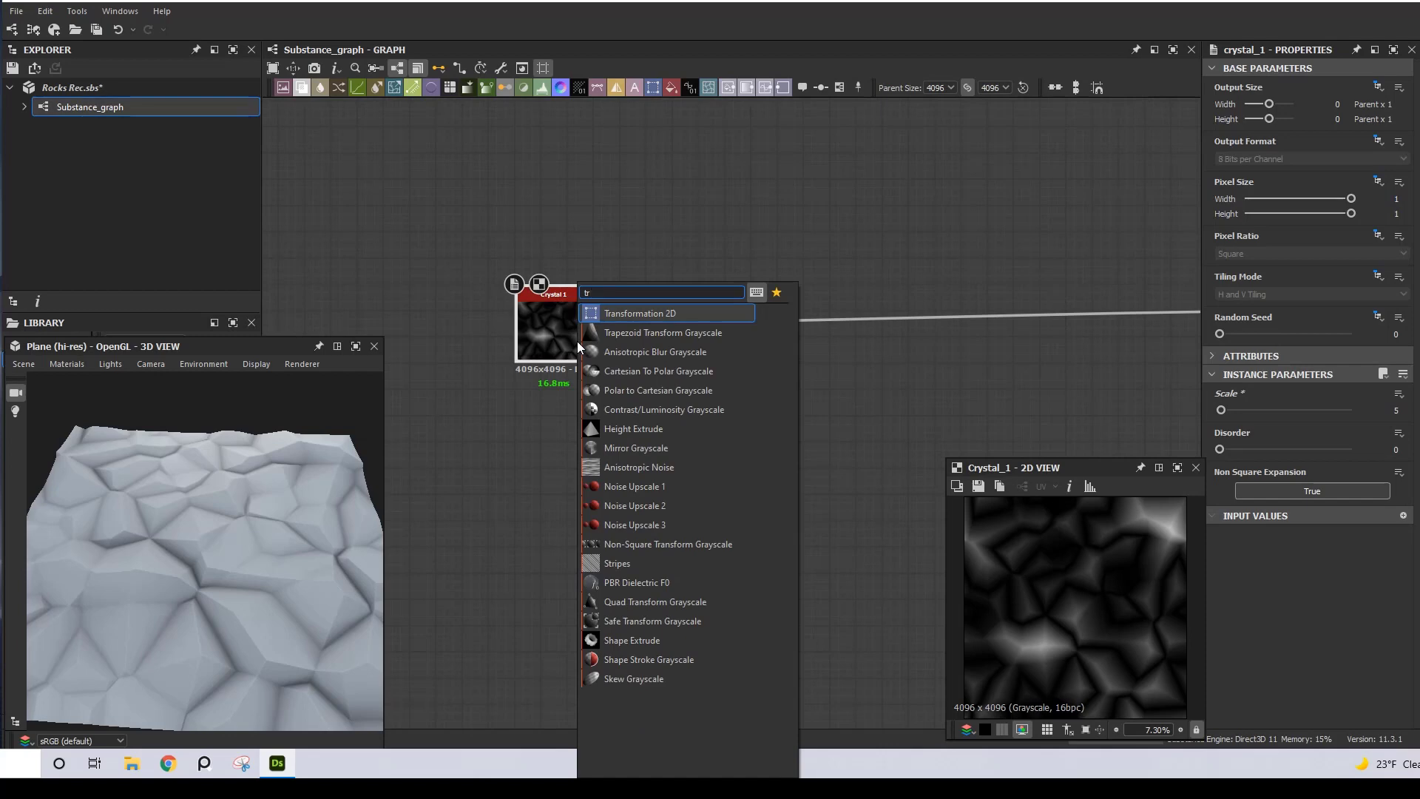
pyautogui.click(646, 315)
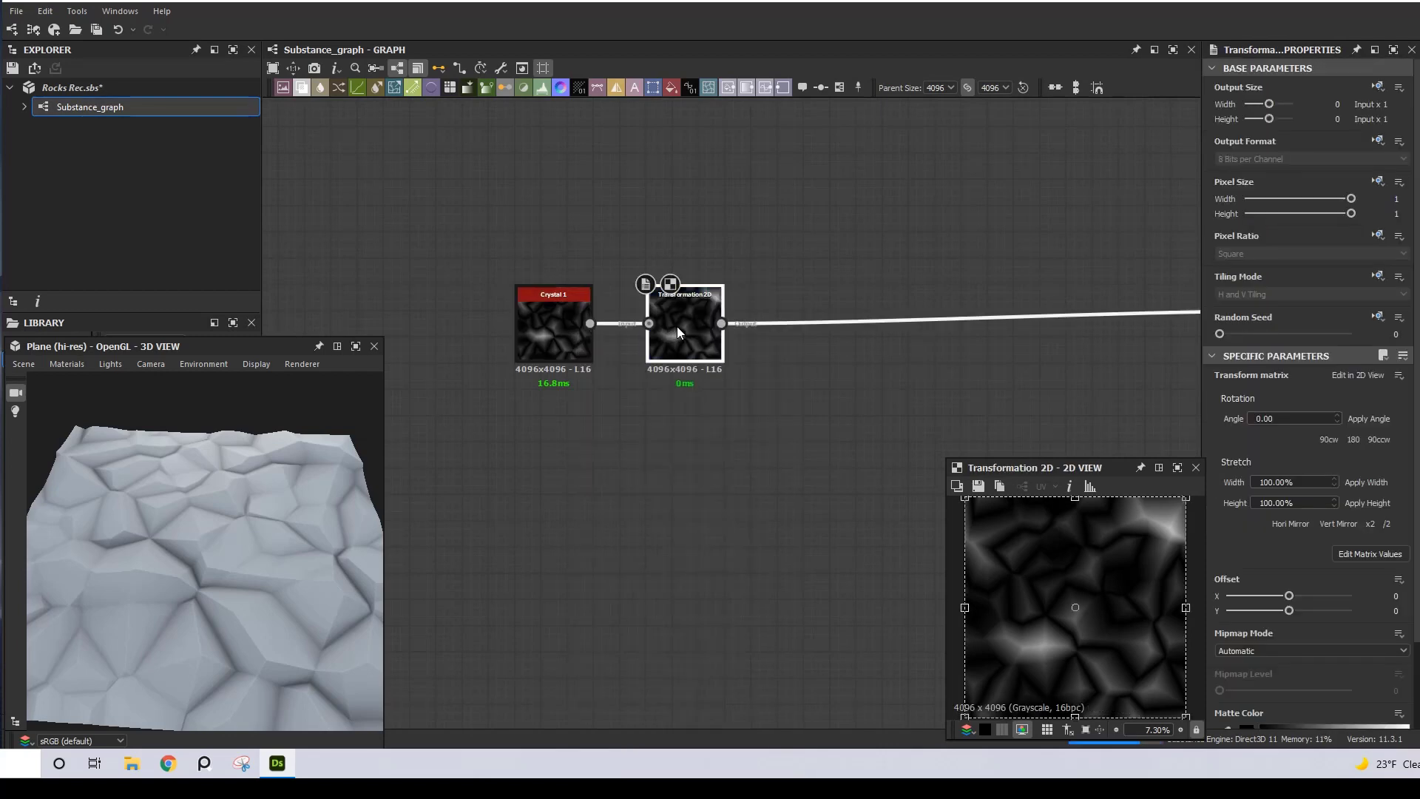
pyautogui.click(677, 326)
pyautogui.scroll(-2, 1073, 599)
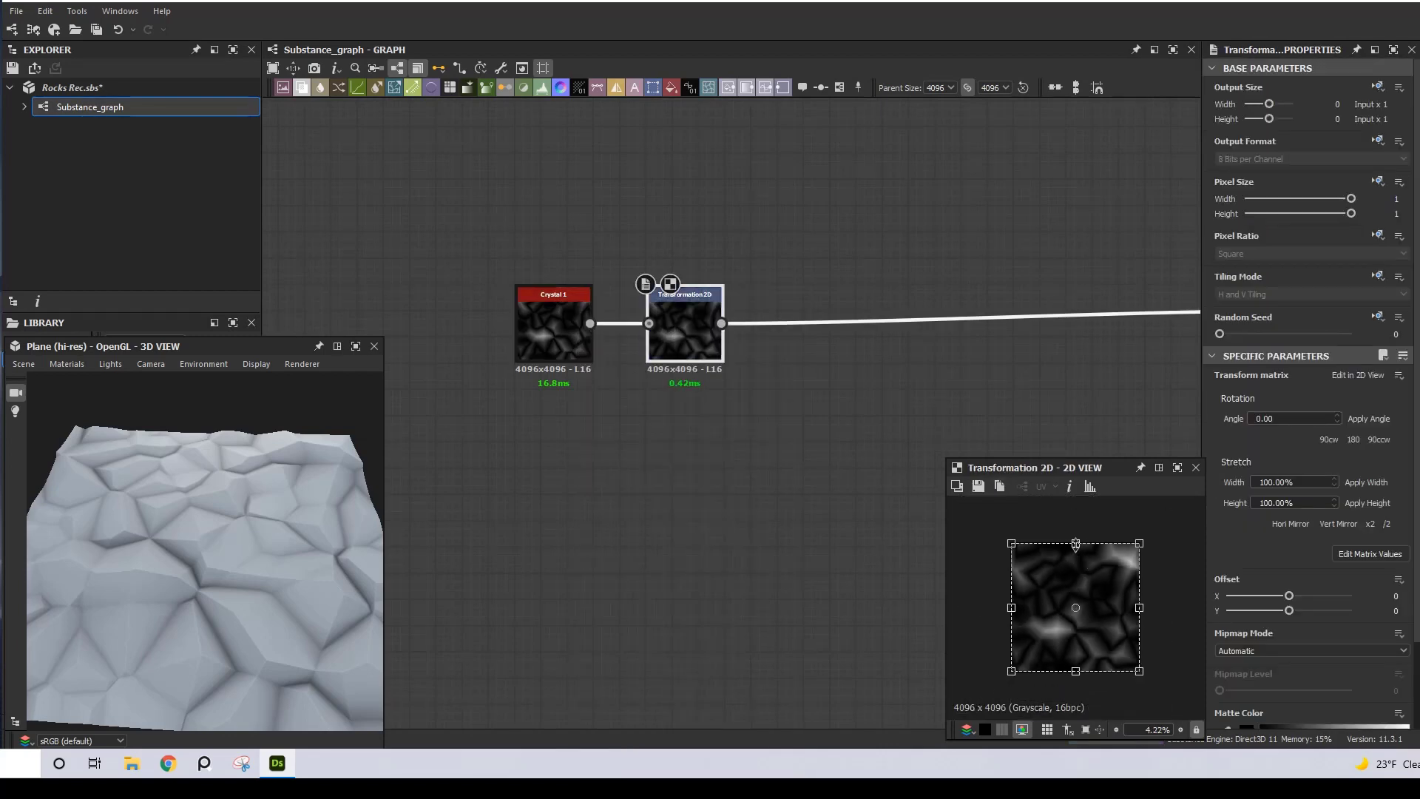
pyautogui.moveTo(1075, 545); pyautogui.dragTo(1110, 293)
pyautogui.moveTo(758, 401); pyautogui.dragTo(540, 313)
# - Wrap Crystal 1 and Transformation 2D in a frame titled 'Base Shape'
pyautogui.rightClick(540, 313)
pyautogui.click(591, 413)
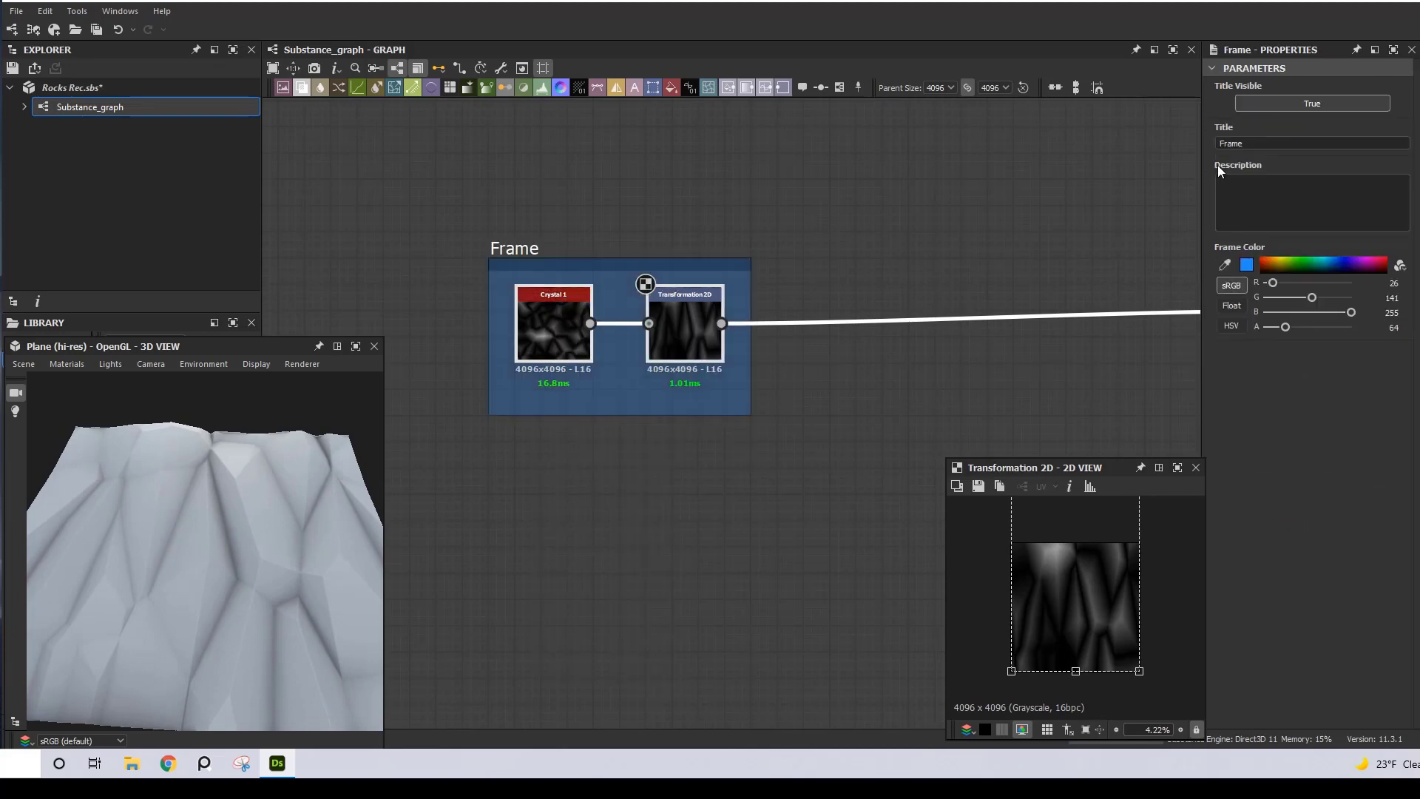
pyautogui.doubleClick(1231, 144)
pyautogui.write('Base Shape')
pyautogui.press('Return')
pyautogui.moveTo(546, 359); pyautogui.dragTo(578, 341)
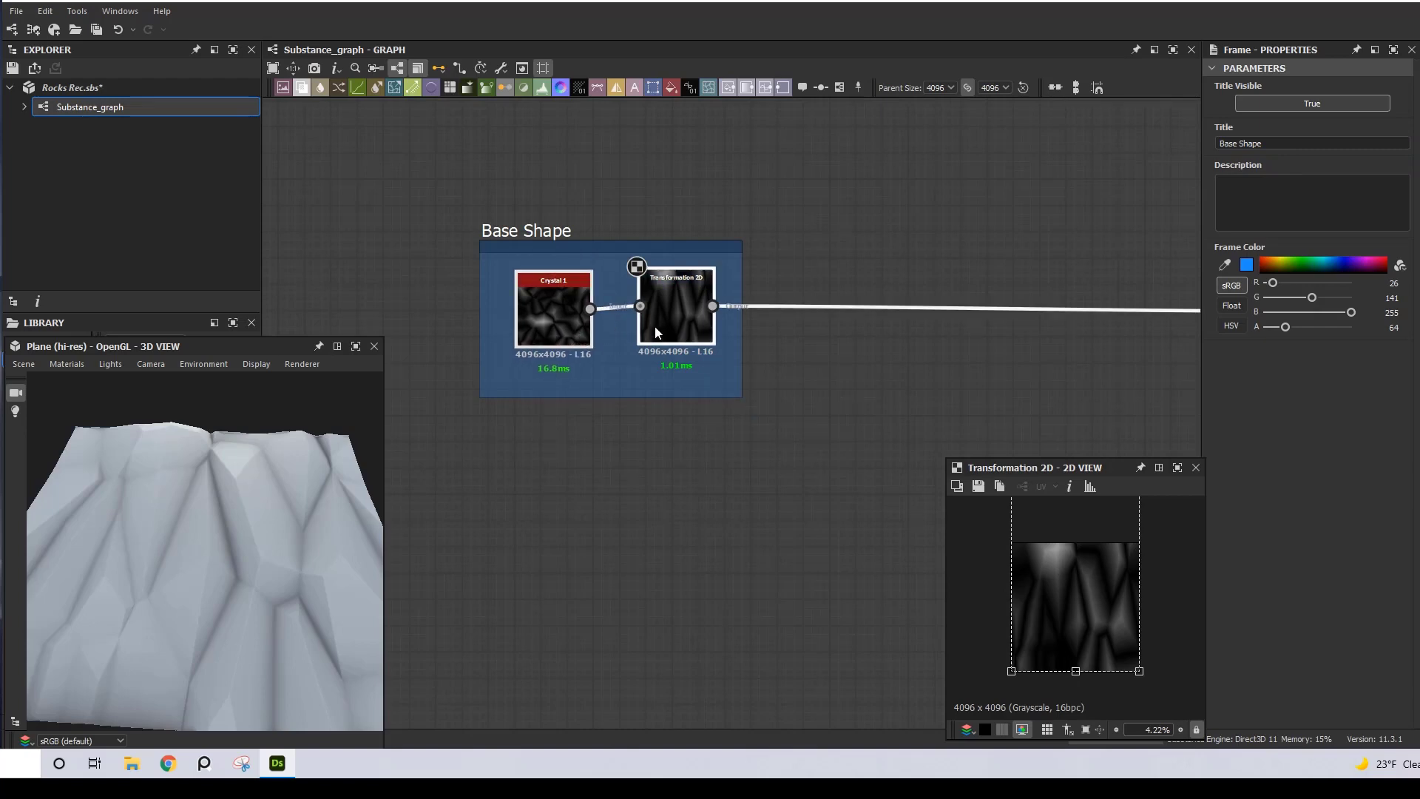
# - Duplicate the Crystal 1–Transformation 2D pair below and frame it 'Variation in scale and direction'
pyautogui.hotkey('ctrl', 'd')
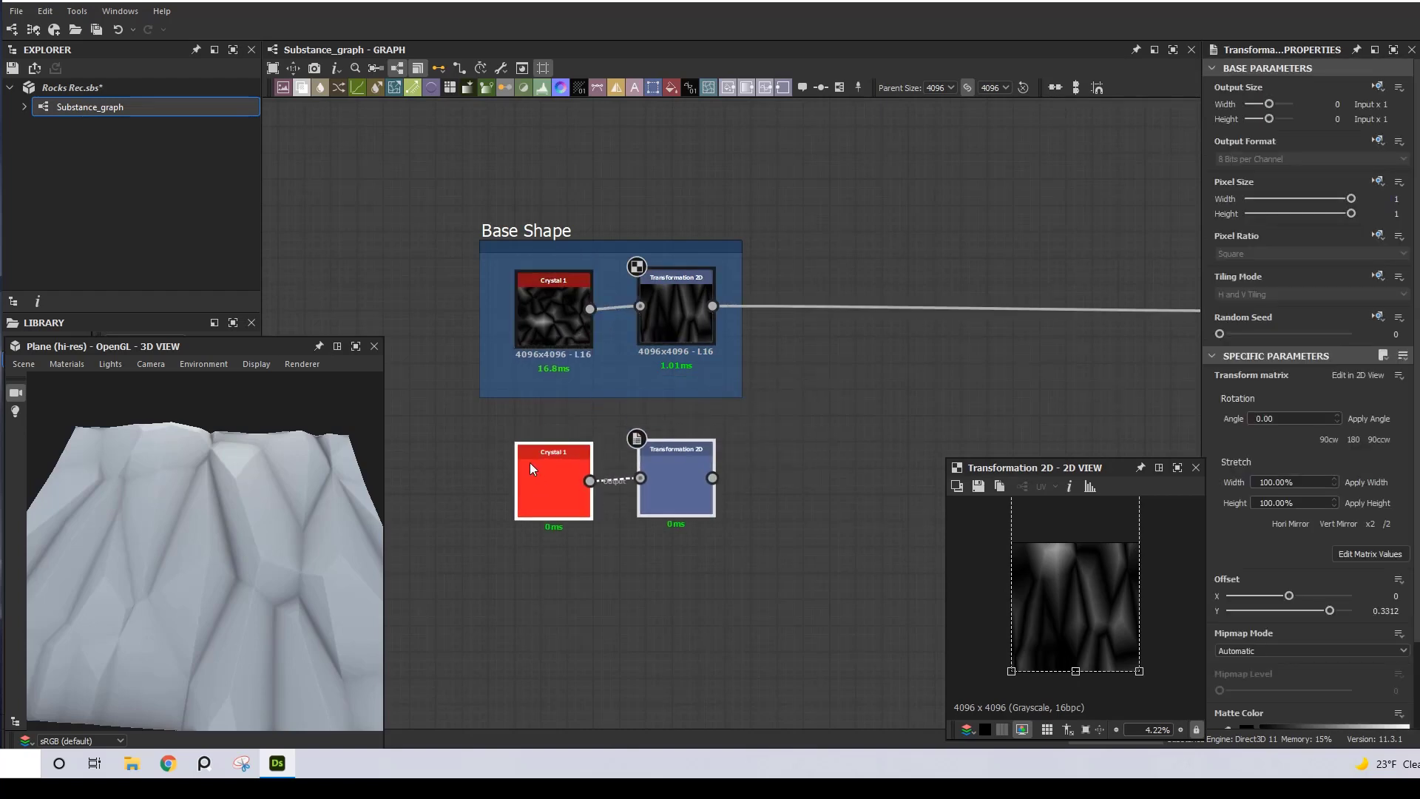
pyautogui.click(530, 463)
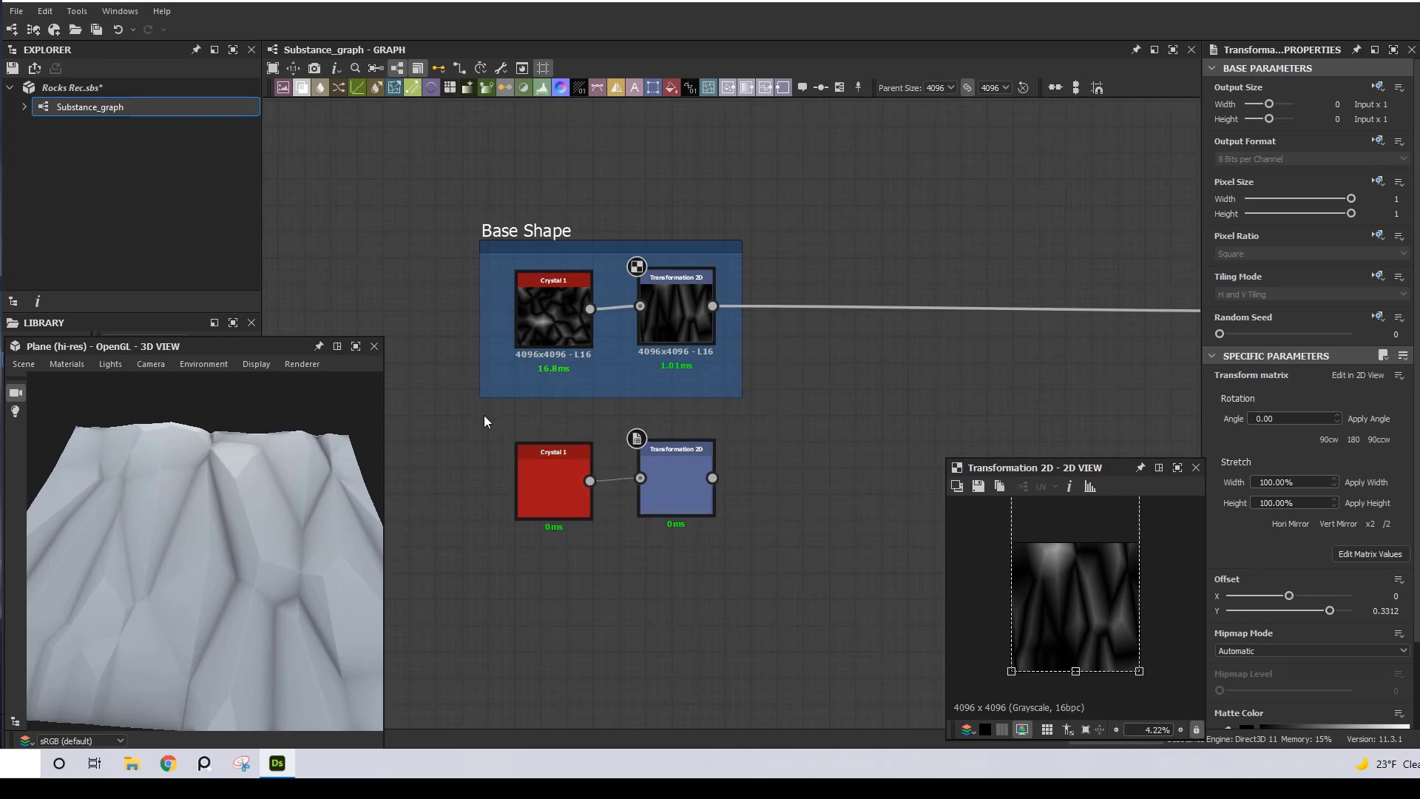
pyautogui.rightClick(702, 494)
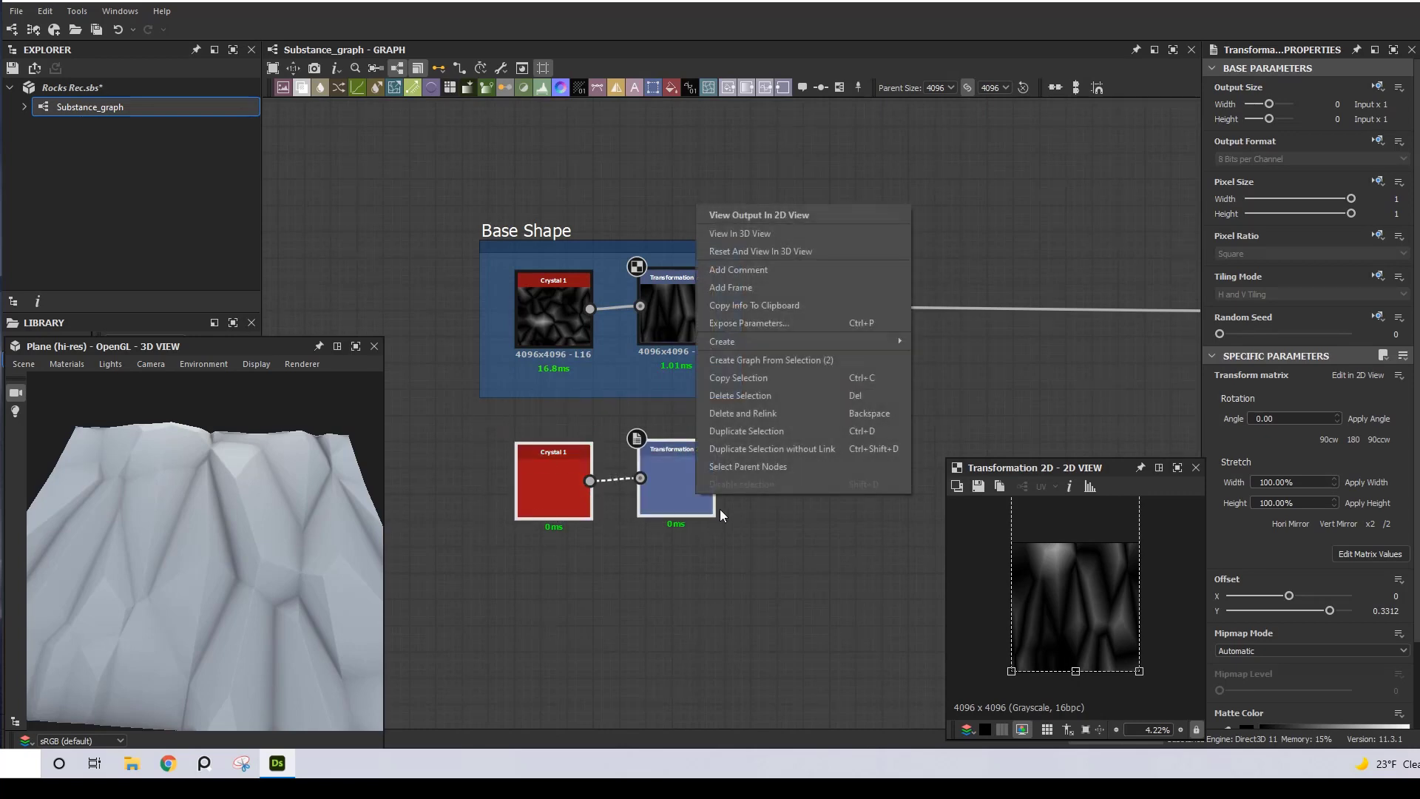
pyautogui.click(767, 289)
pyautogui.doubleClick(1228, 144)
pyautogui.write('Variation in scale and direction')
pyautogui.press('Return')
pyautogui.moveTo(678, 420); pyautogui.dragTo(676, 342, button='middle')
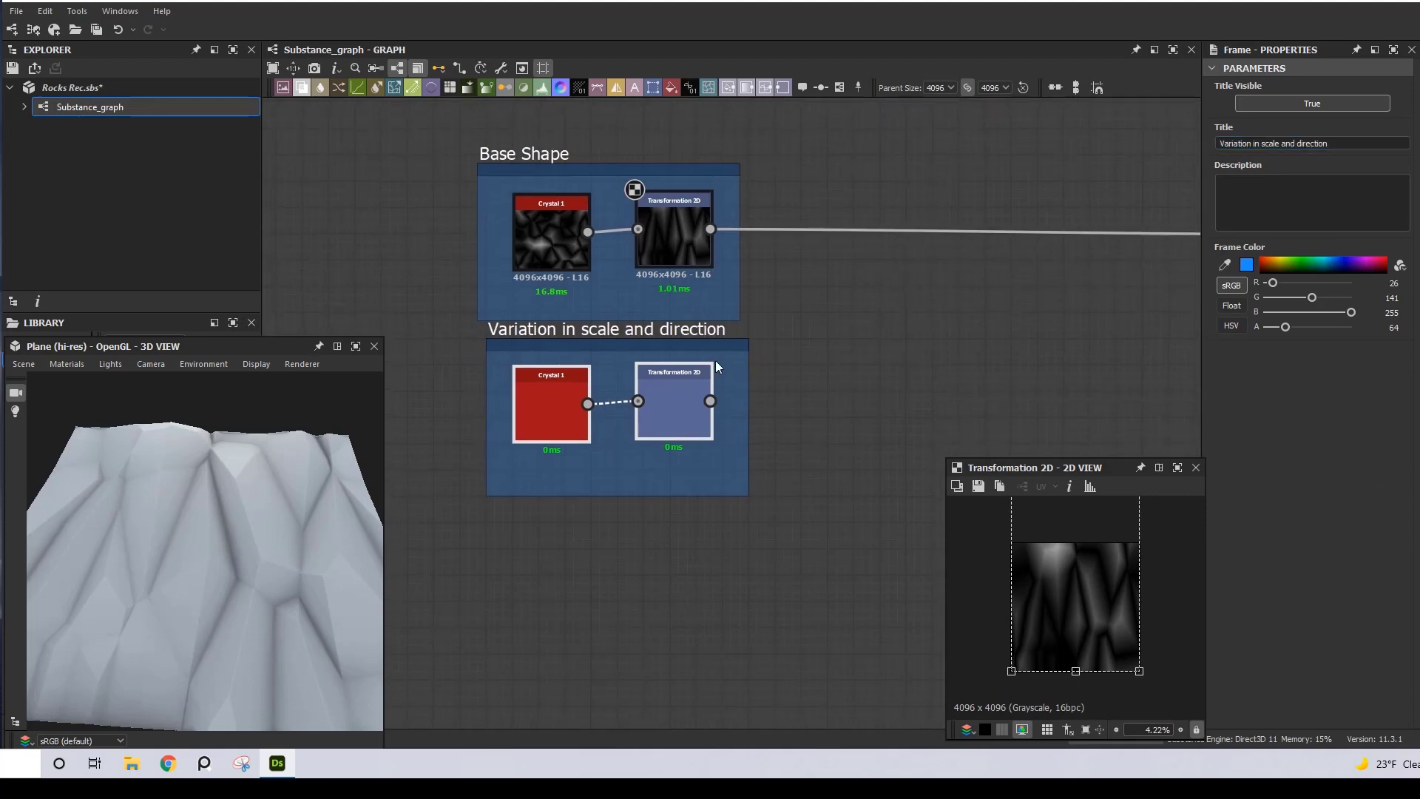
pyautogui.click(675, 342)
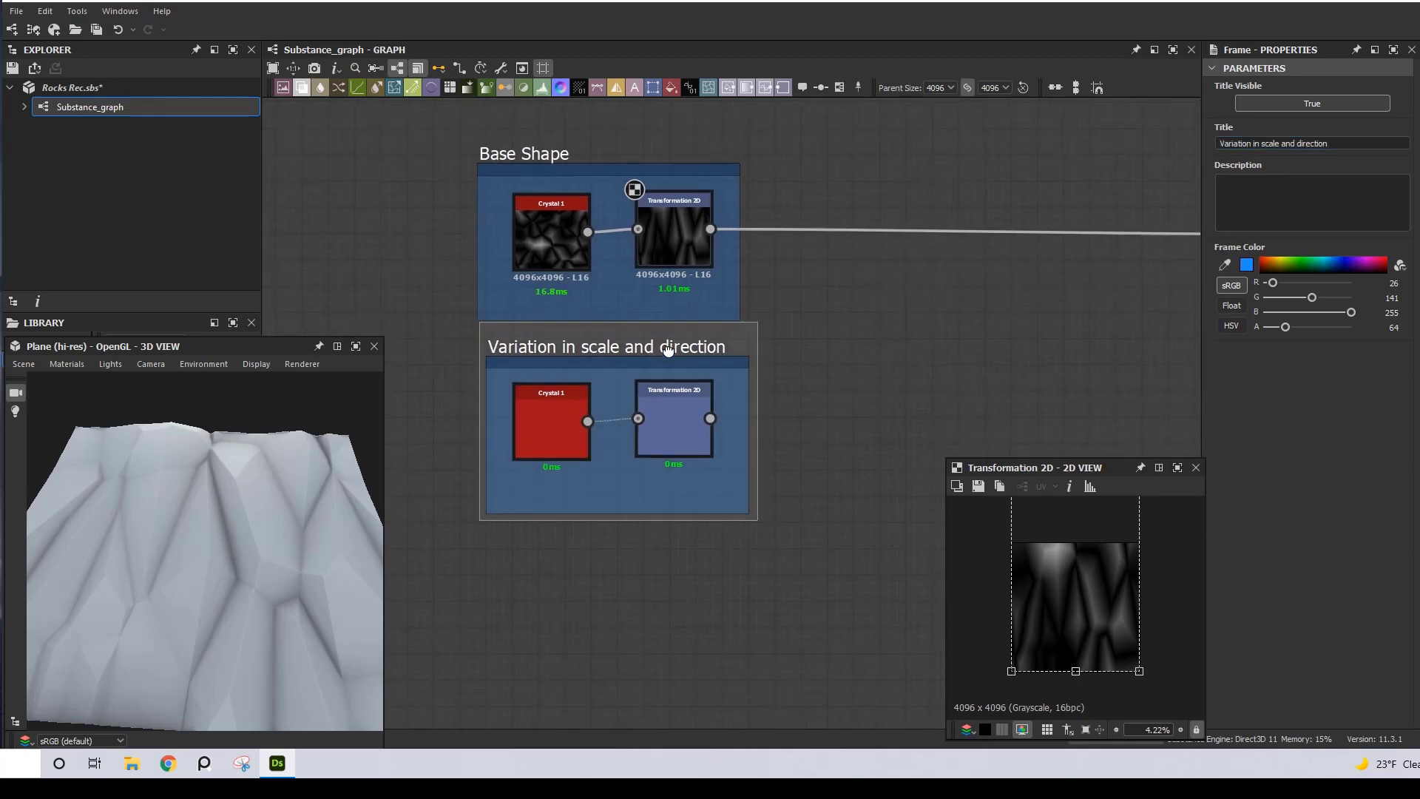
pyautogui.doubleClick(556, 420)
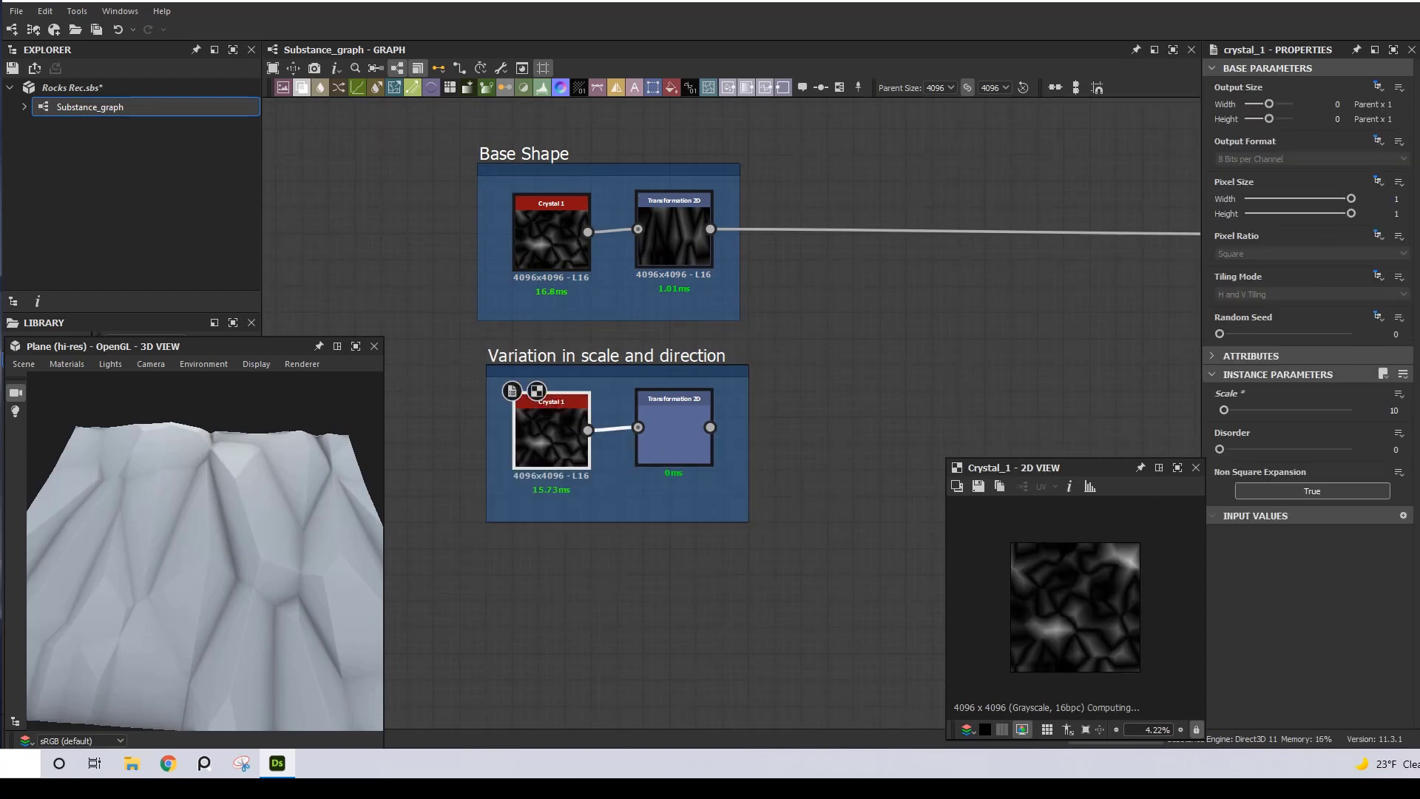
# - Set the copied Crystal 1 Scale to 10 and rotate its Transformation 2D, offset X 0.2083, Y 0.3237
pyautogui.click(1395, 410)
pyautogui.write('10')
pyautogui.press('Return')
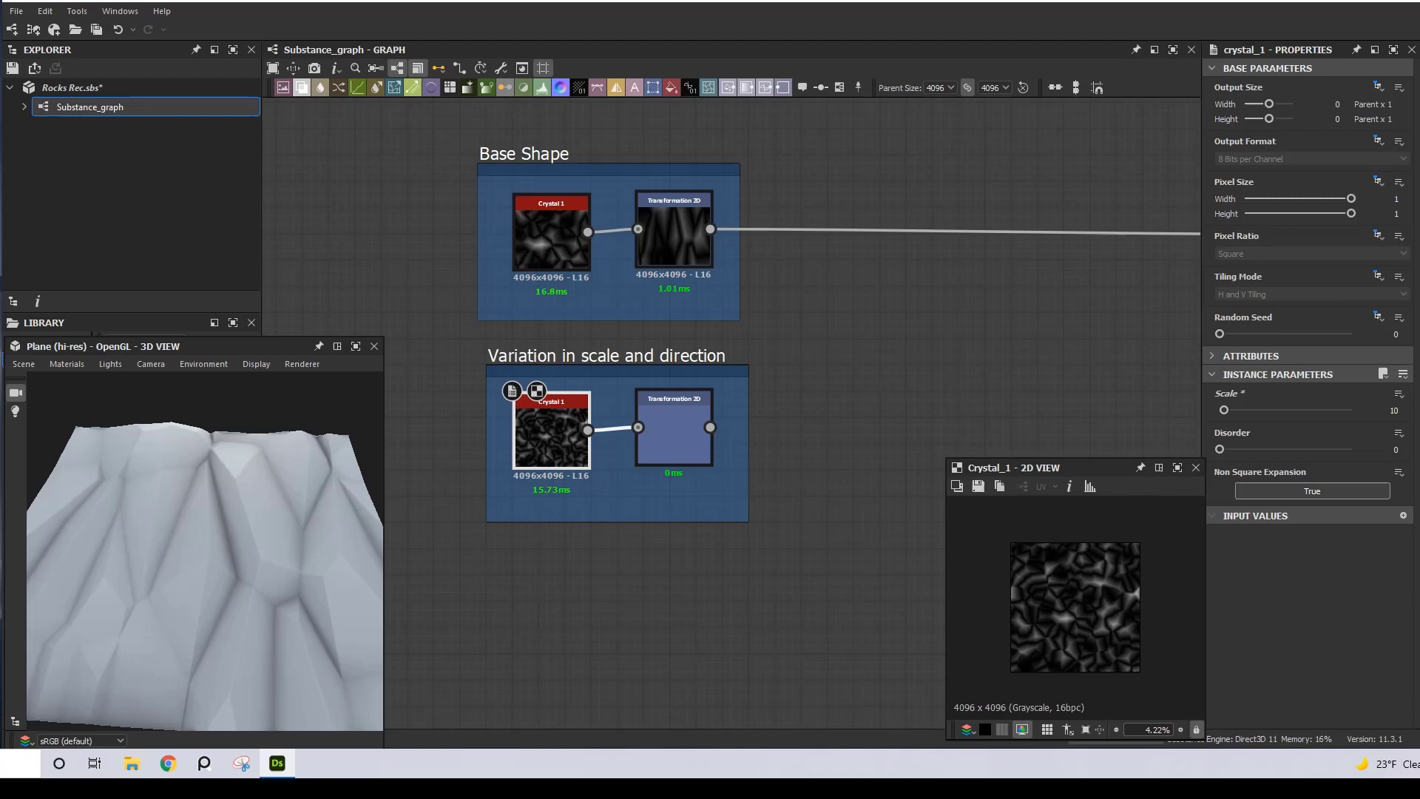
pyautogui.doubleClick(673, 438)
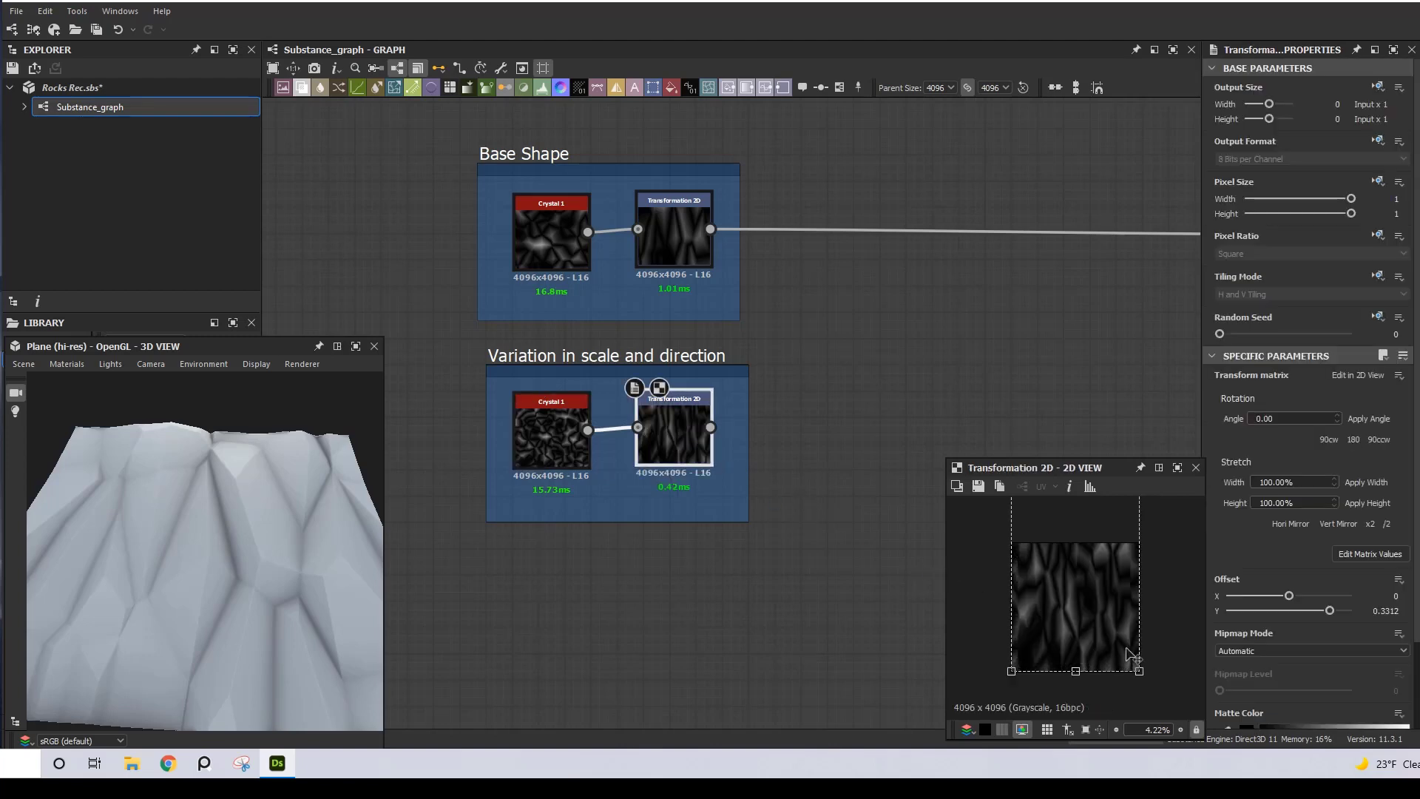
pyautogui.moveTo(1141, 636); pyautogui.dragTo(1108, 653)
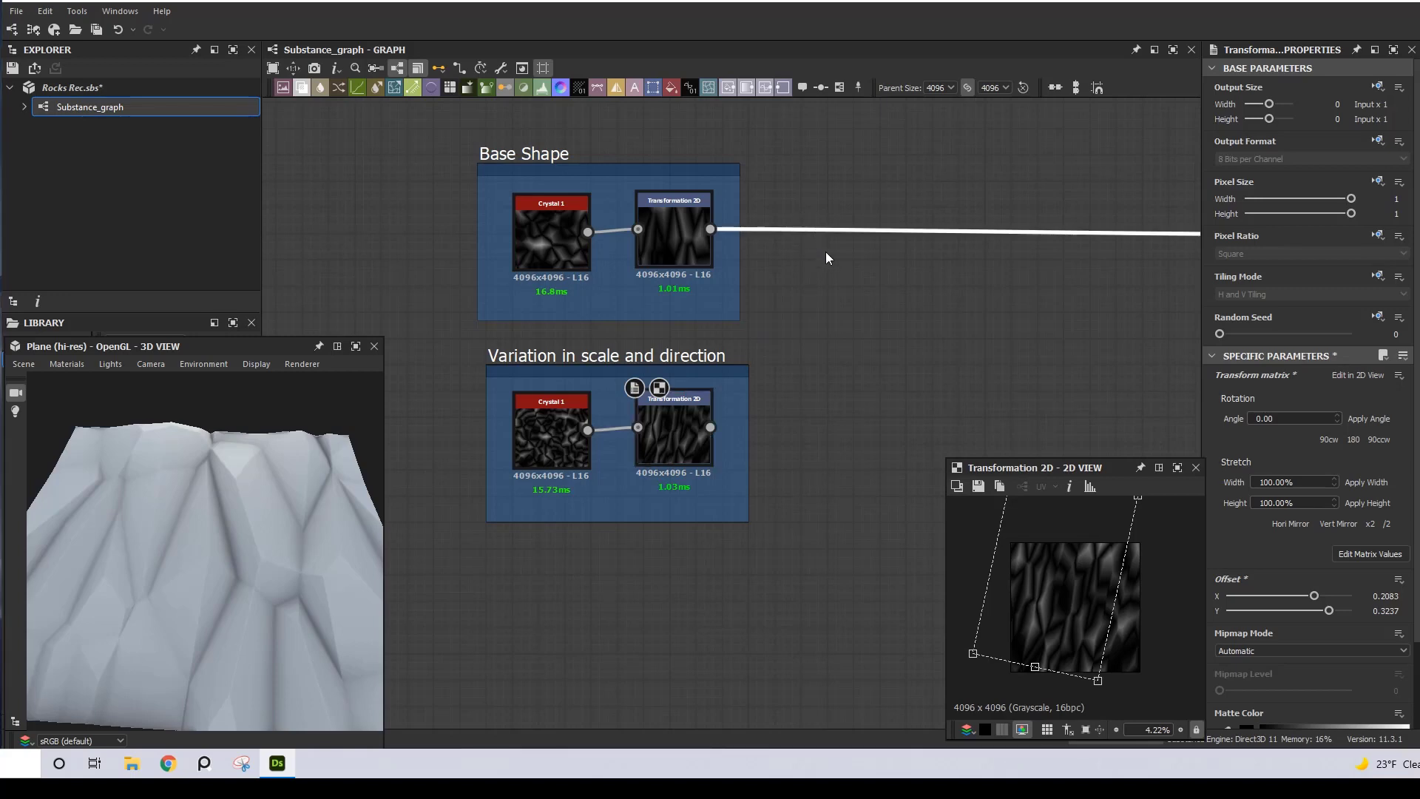
# - Insert a Blend node on the output link with the variation as its foreground
pyautogui.press('space')
pyautogui.write('ble')
pyautogui.press('Return')
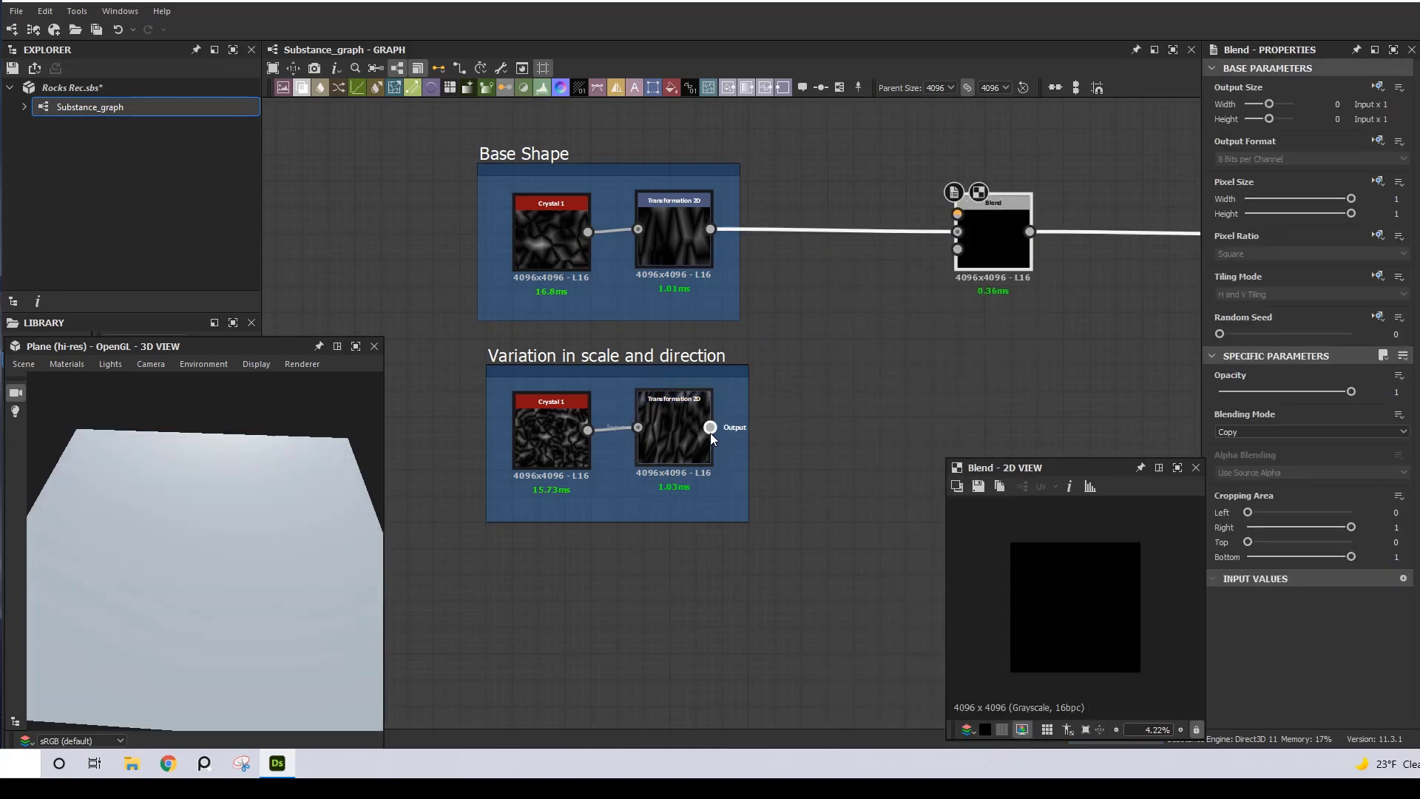
pyautogui.moveTo(710, 428); pyautogui.dragTo(957, 215)
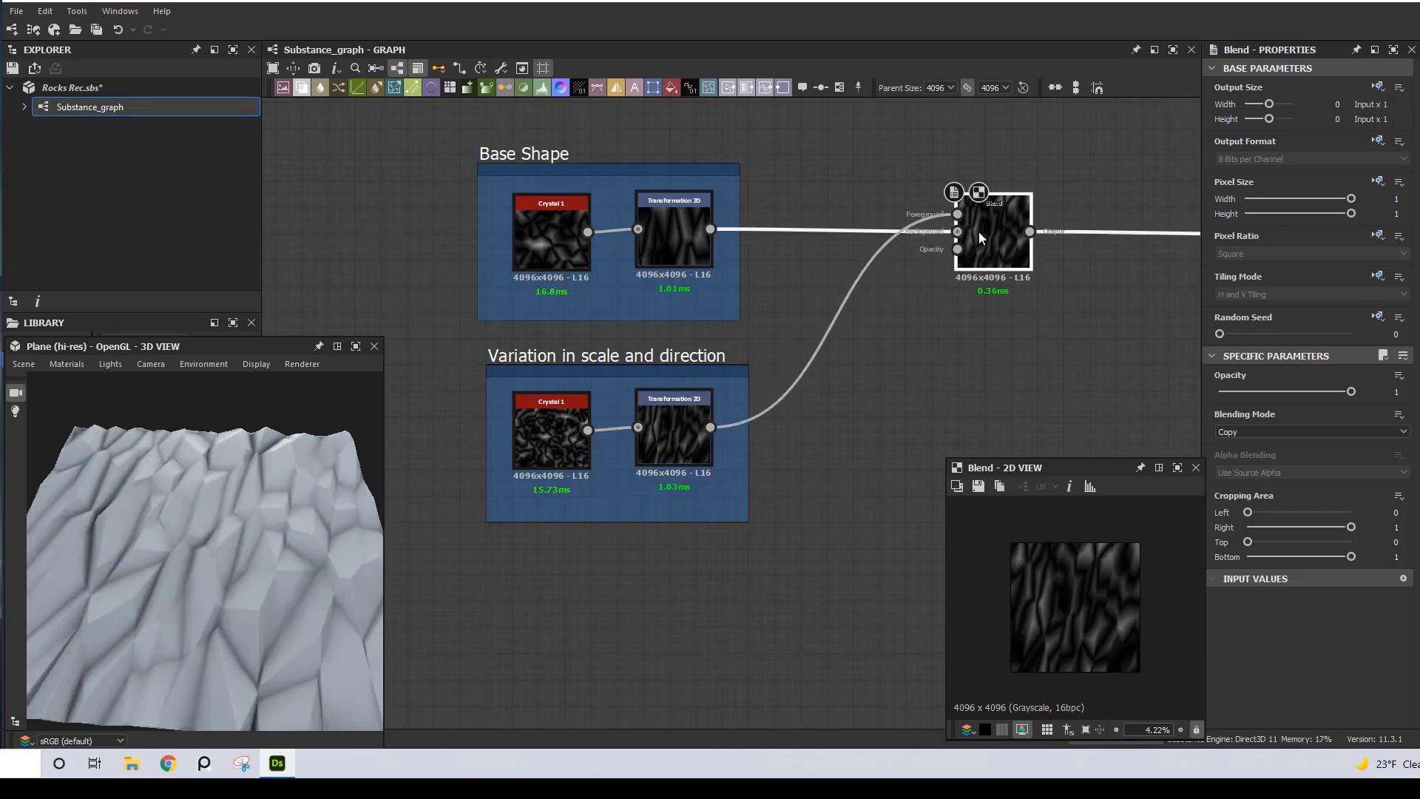
# - Set the Blend to Add (Linear Dodge) at 0.55 opacity and inspect the terrain in 3D
pyautogui.click(1254, 429)
pyautogui.click(1246, 455)
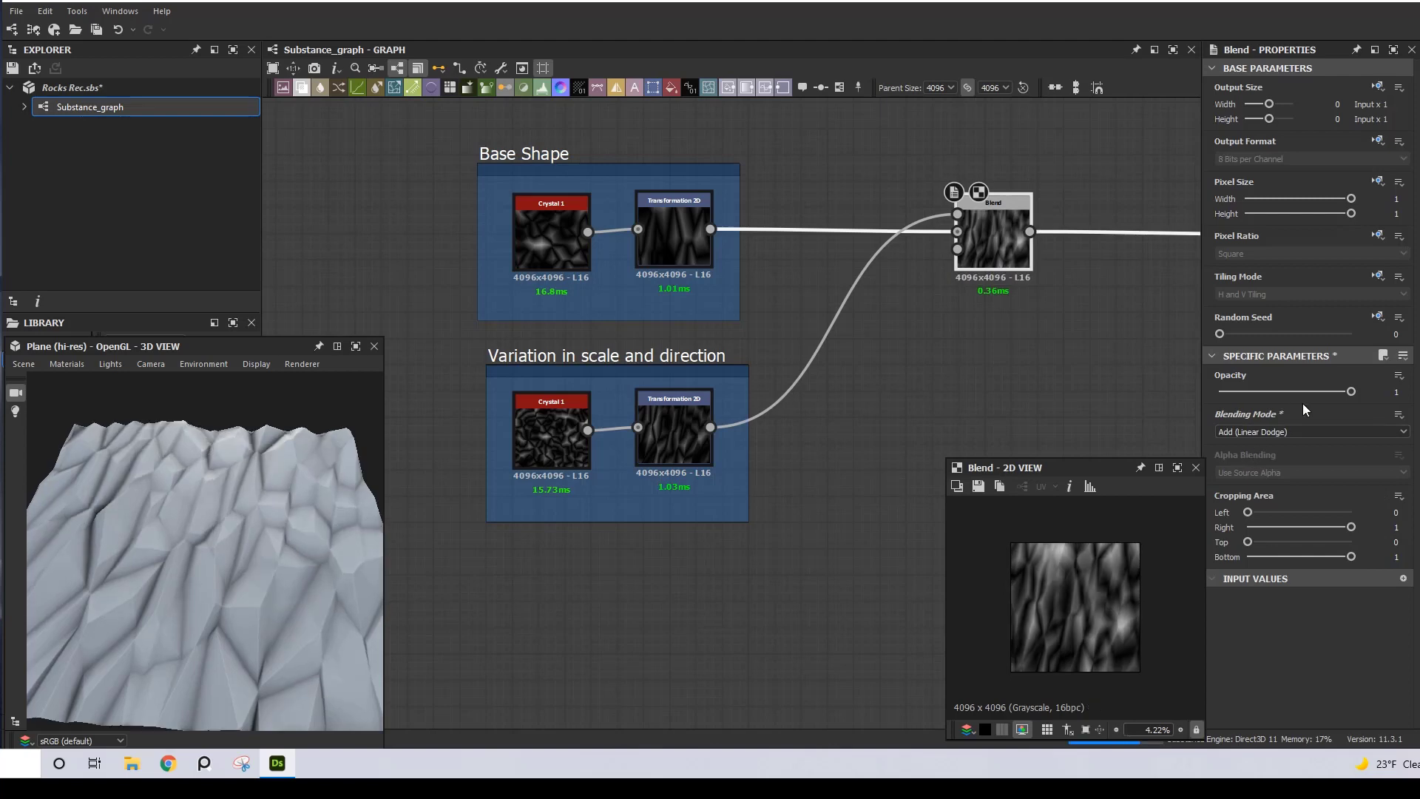
pyautogui.moveTo(1308, 393); pyautogui.dragTo(1292, 400)
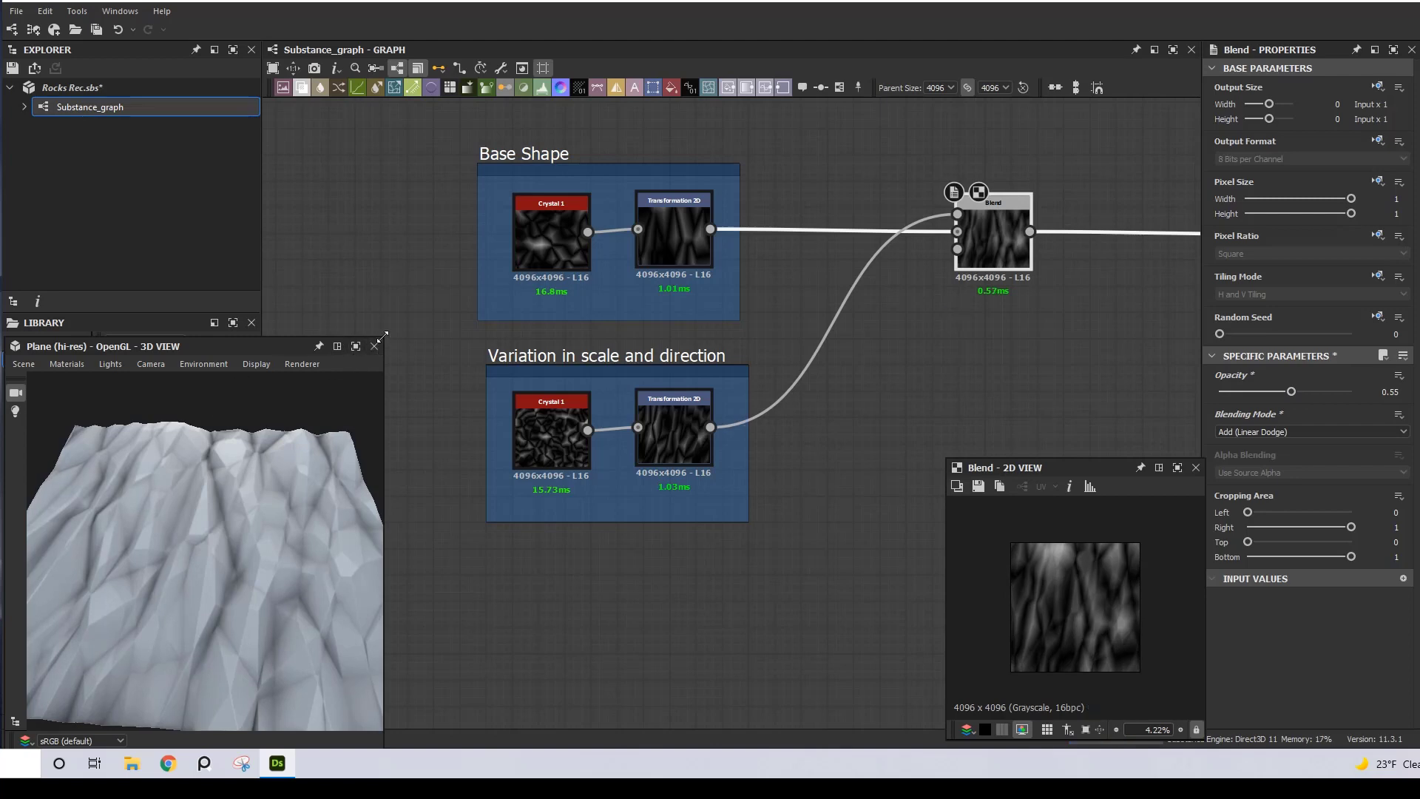
pyautogui.moveTo(383, 337); pyautogui.dragTo(661, 183)
pyautogui.moveTo(492, 415); pyautogui.dragTo(455, 405)
# - Insert a Non Uniform Dir. Warp Grayscale node after the Blend, placed to its right
pyautogui.press('space')
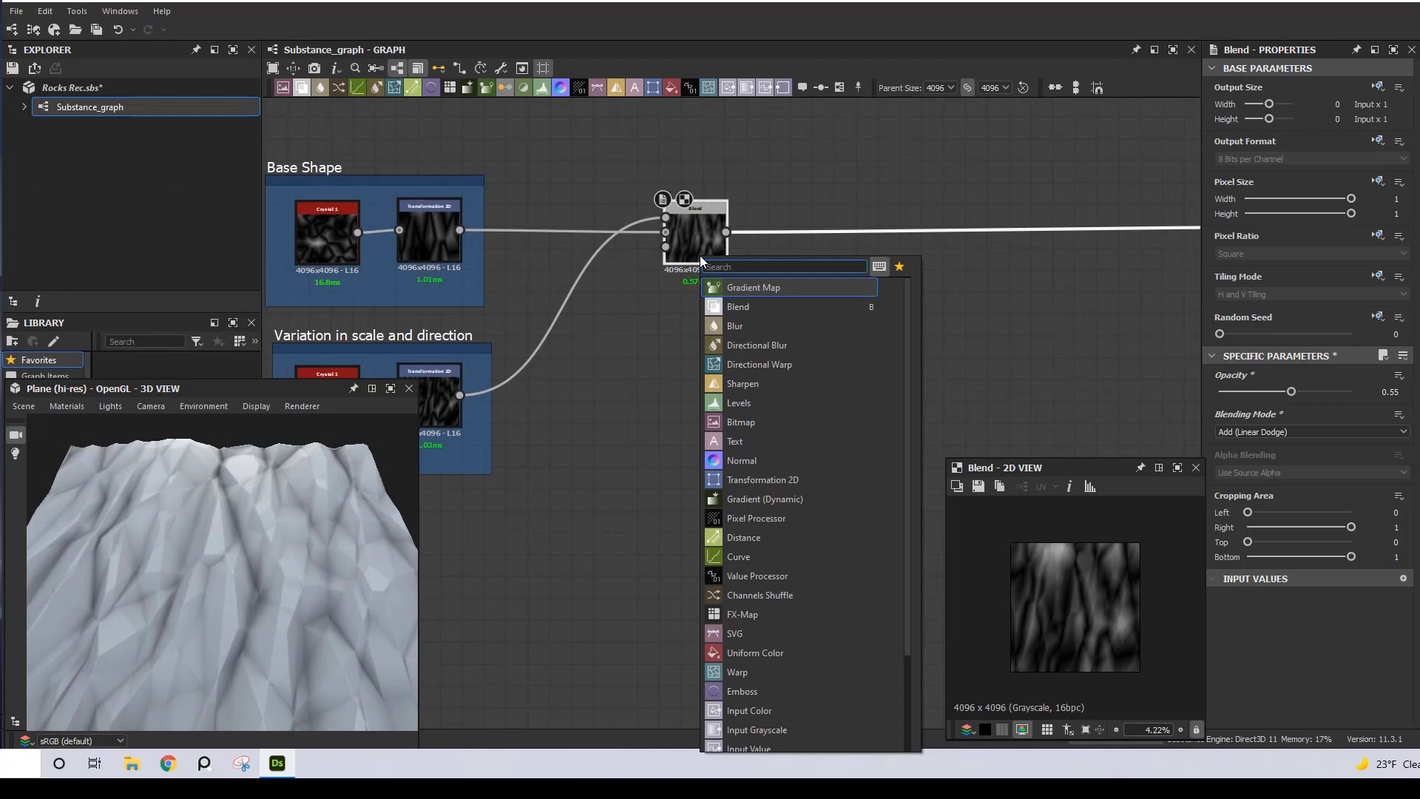
pyautogui.write('non')
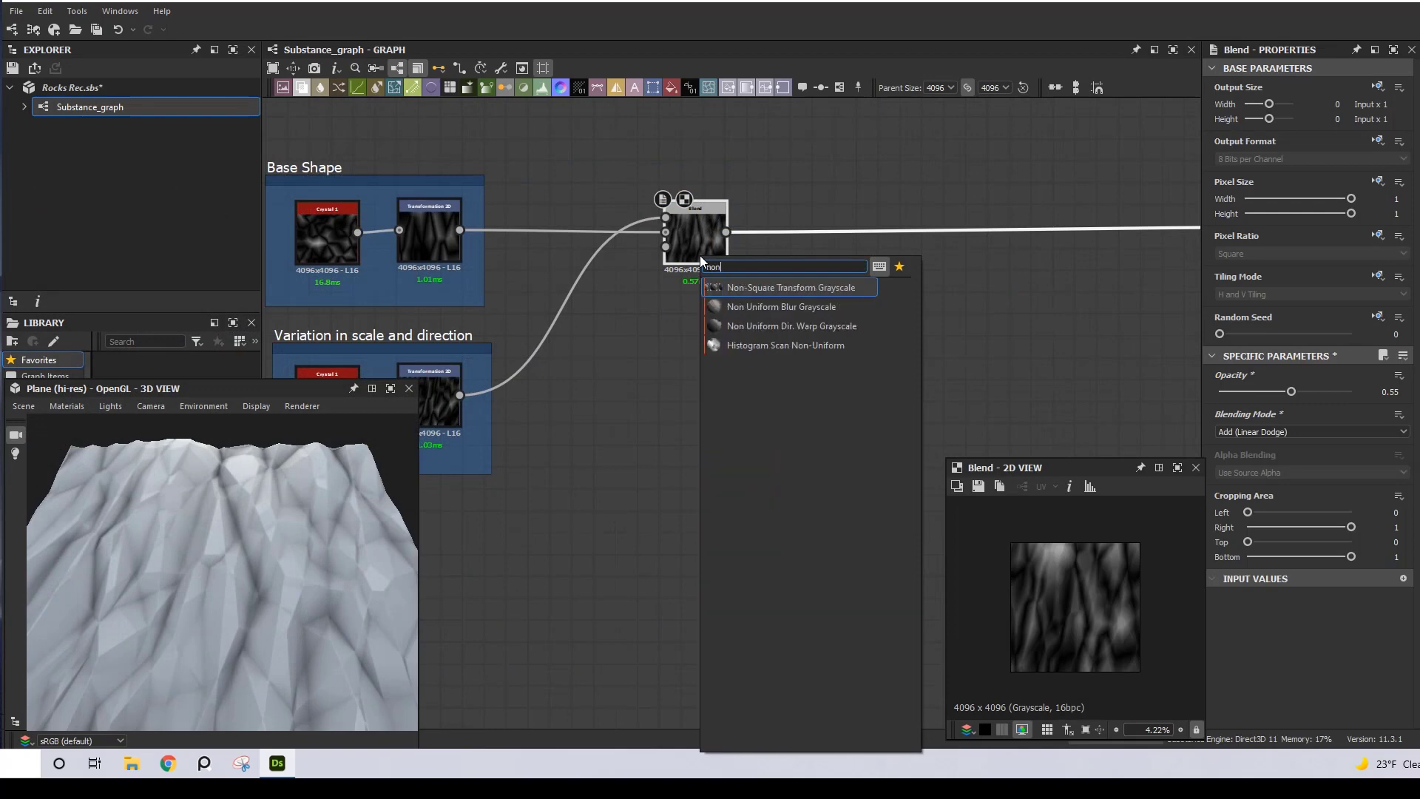
pyautogui.click(792, 327)
pyautogui.moveTo(802, 268); pyautogui.dragTo(917, 263)
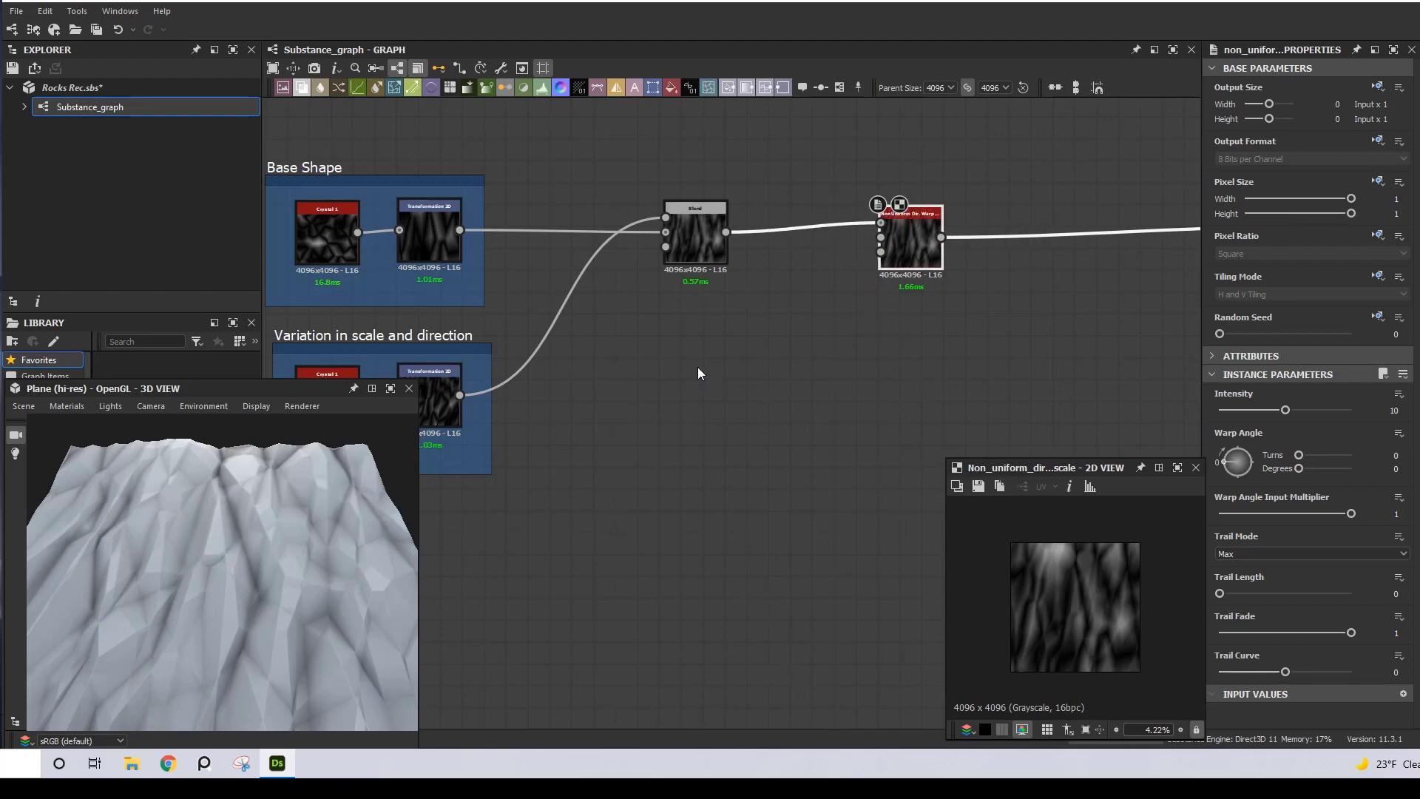
# - Copy and paste Crystal 1 and set the copy's Random Seed to 6
pyautogui.click(330, 218)
pyautogui.hotkey('ctrl', 'c')
pyautogui.hotkey('ctrl', 'v')
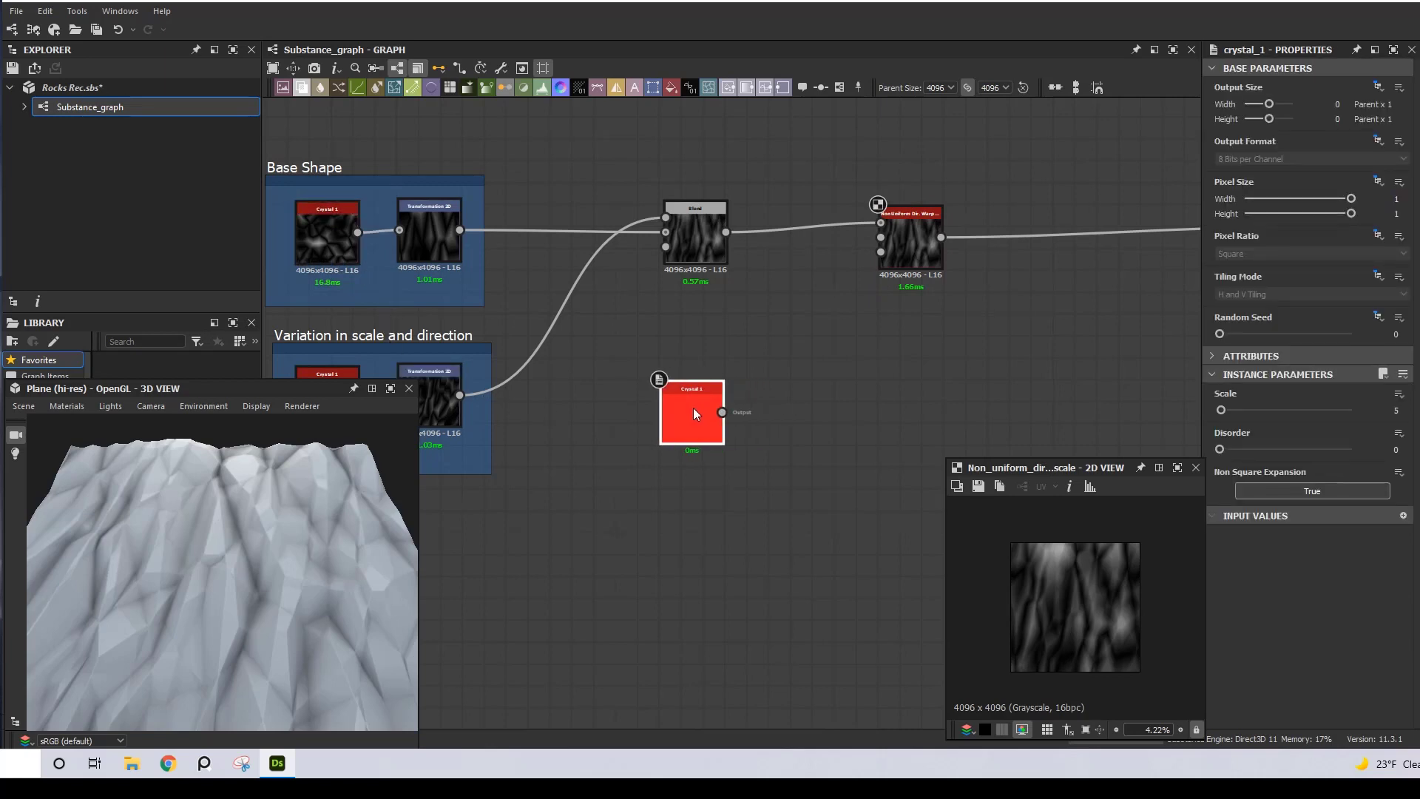
pyautogui.doubleClick(694, 406)
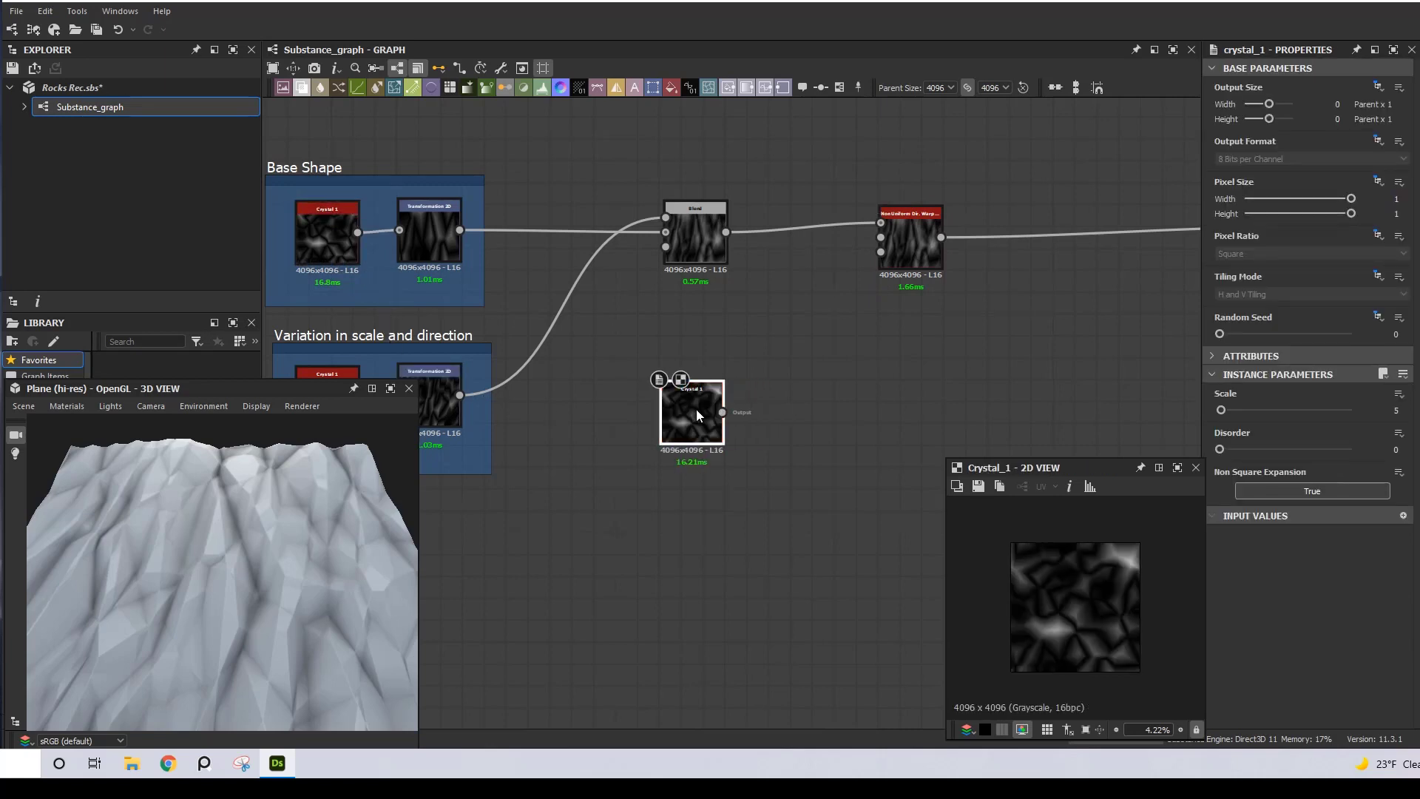
pyautogui.click(1298, 334)
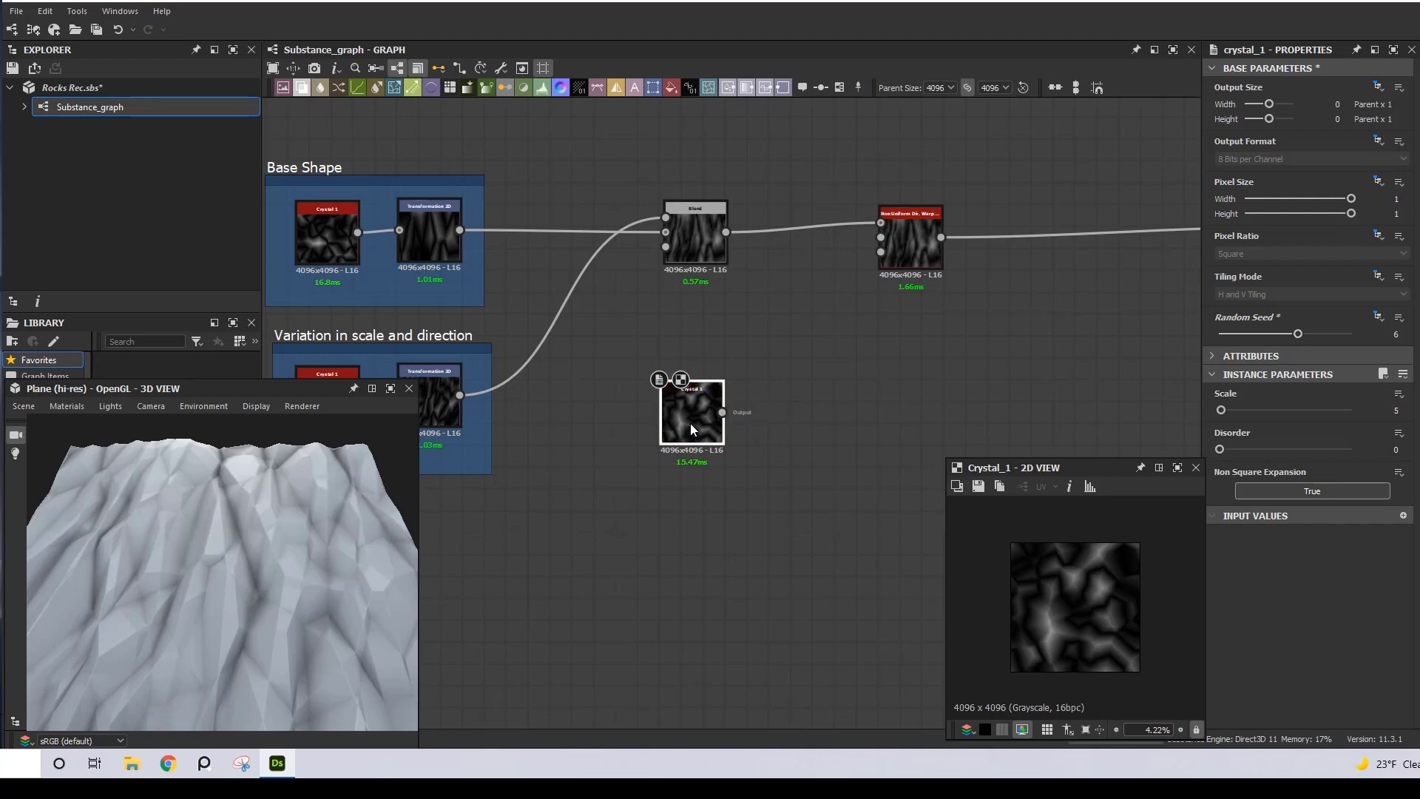
# - Add a Transformation 2D after the new crystal, shifting it to X offset −0.2121
pyautogui.press('space')
pyautogui.write('t')
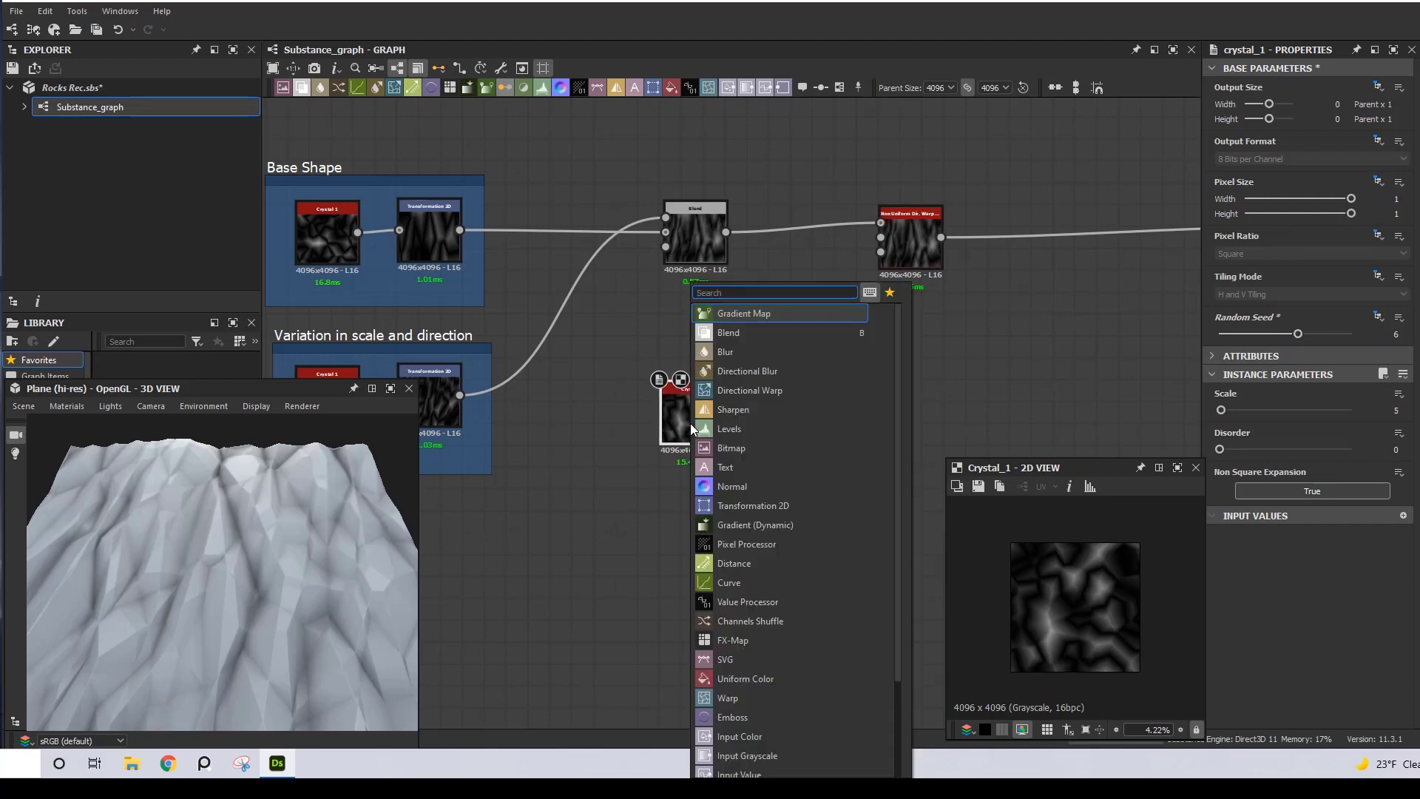
pyautogui.write('ra')
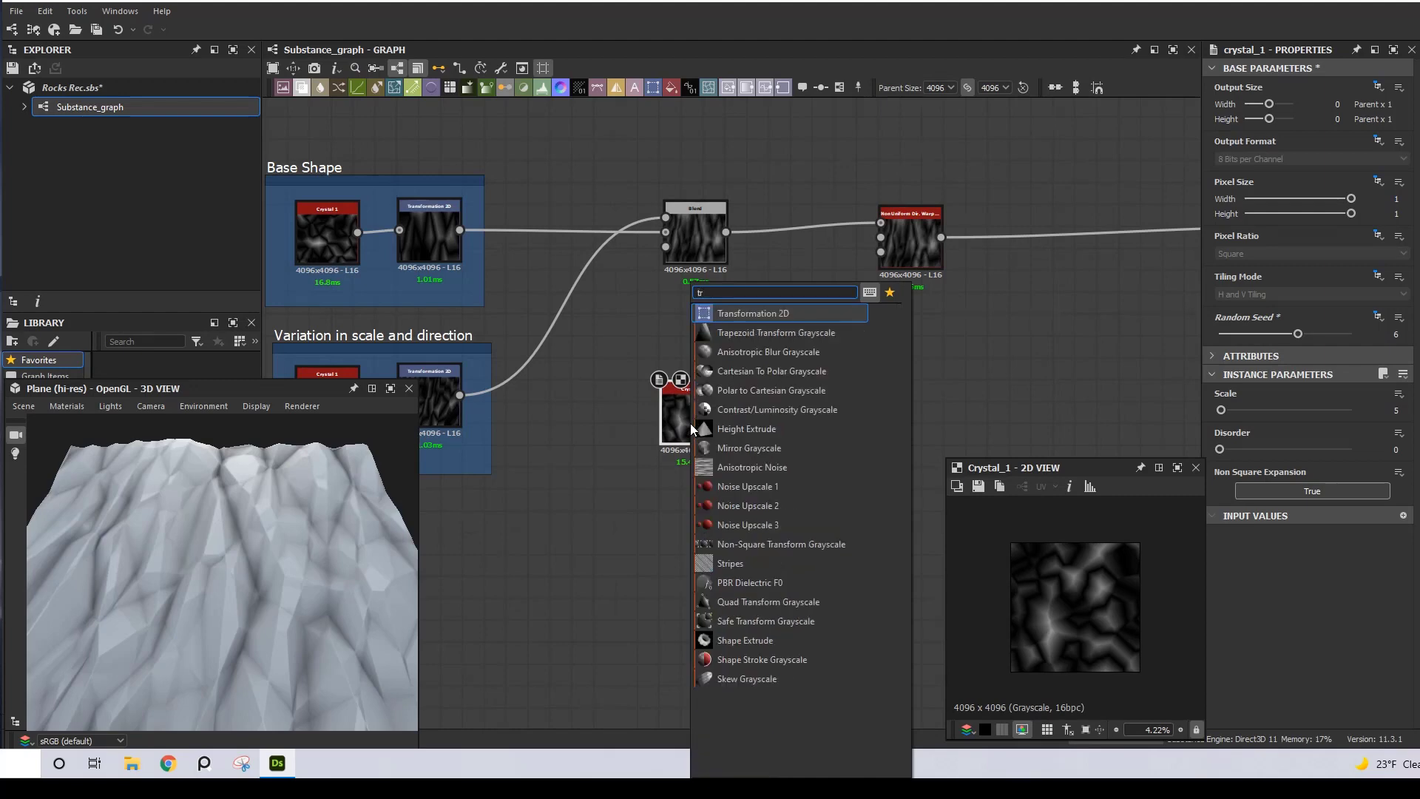
pyautogui.press('Return')
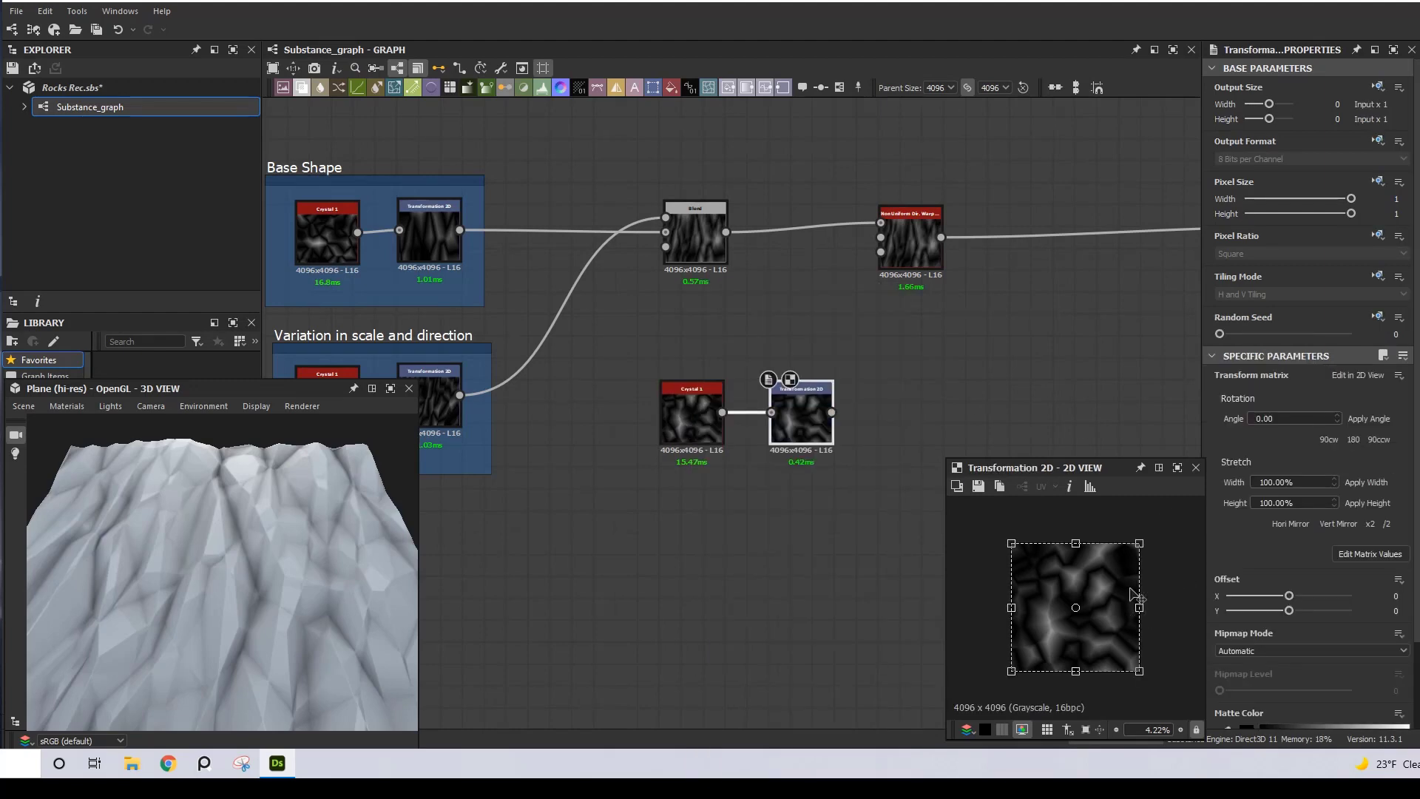
pyautogui.moveTo(1139, 607); pyautogui.dragTo(1223, 603)
# - Add a Histogram Range after the transform and wire it to the warp's Intensity Input
pyautogui.press('space')
pyautogui.write('his')
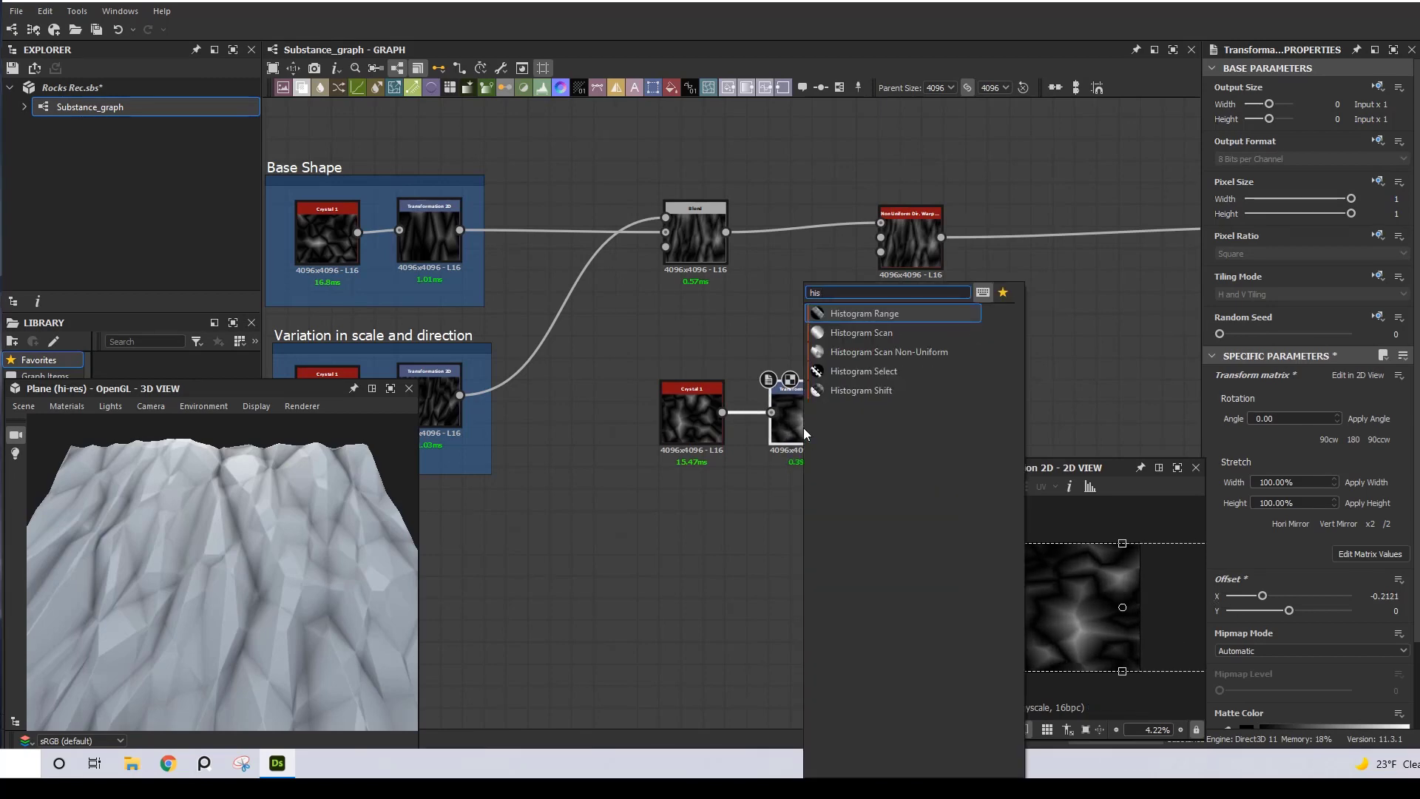
pyautogui.press('Return')
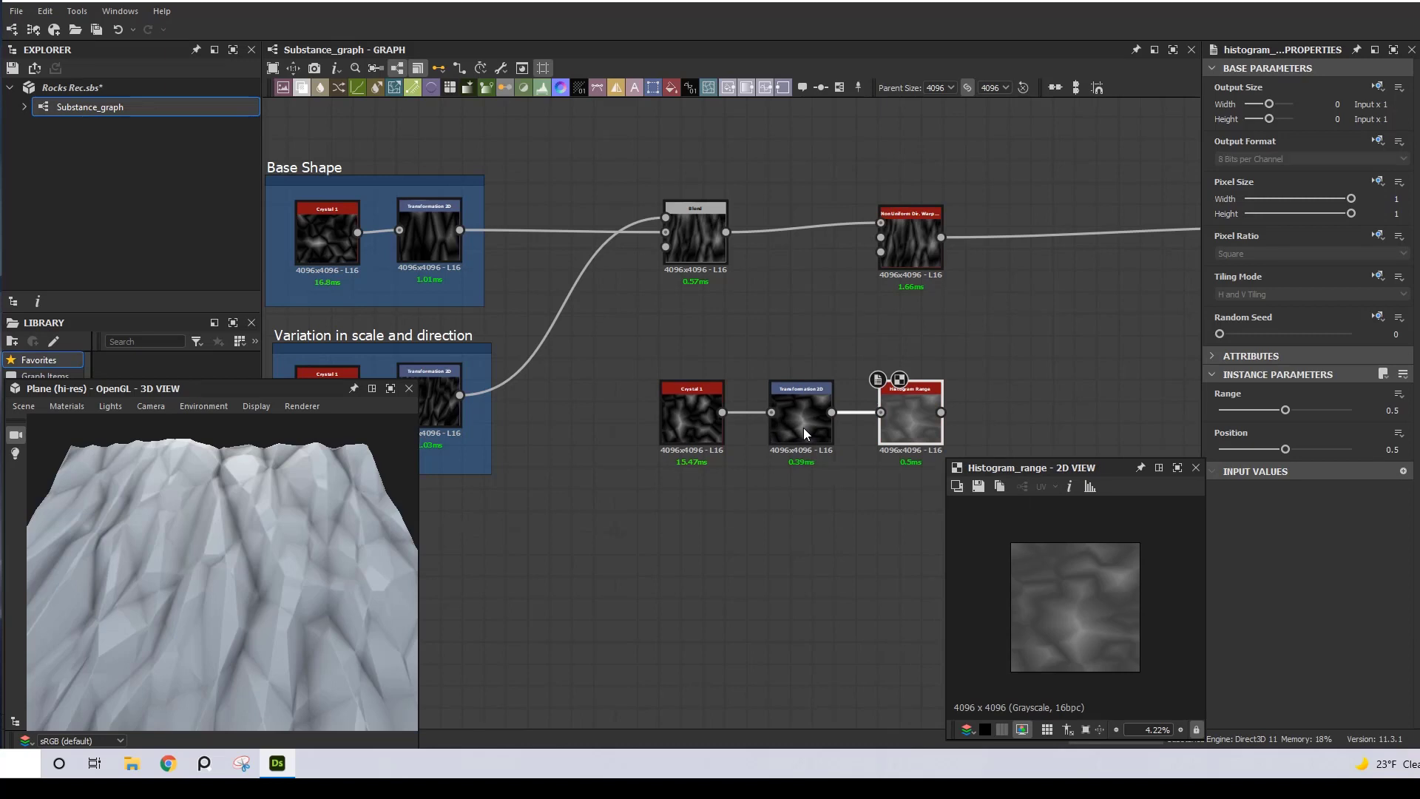
pyautogui.moveTo(941, 412); pyautogui.dragTo(910, 238)
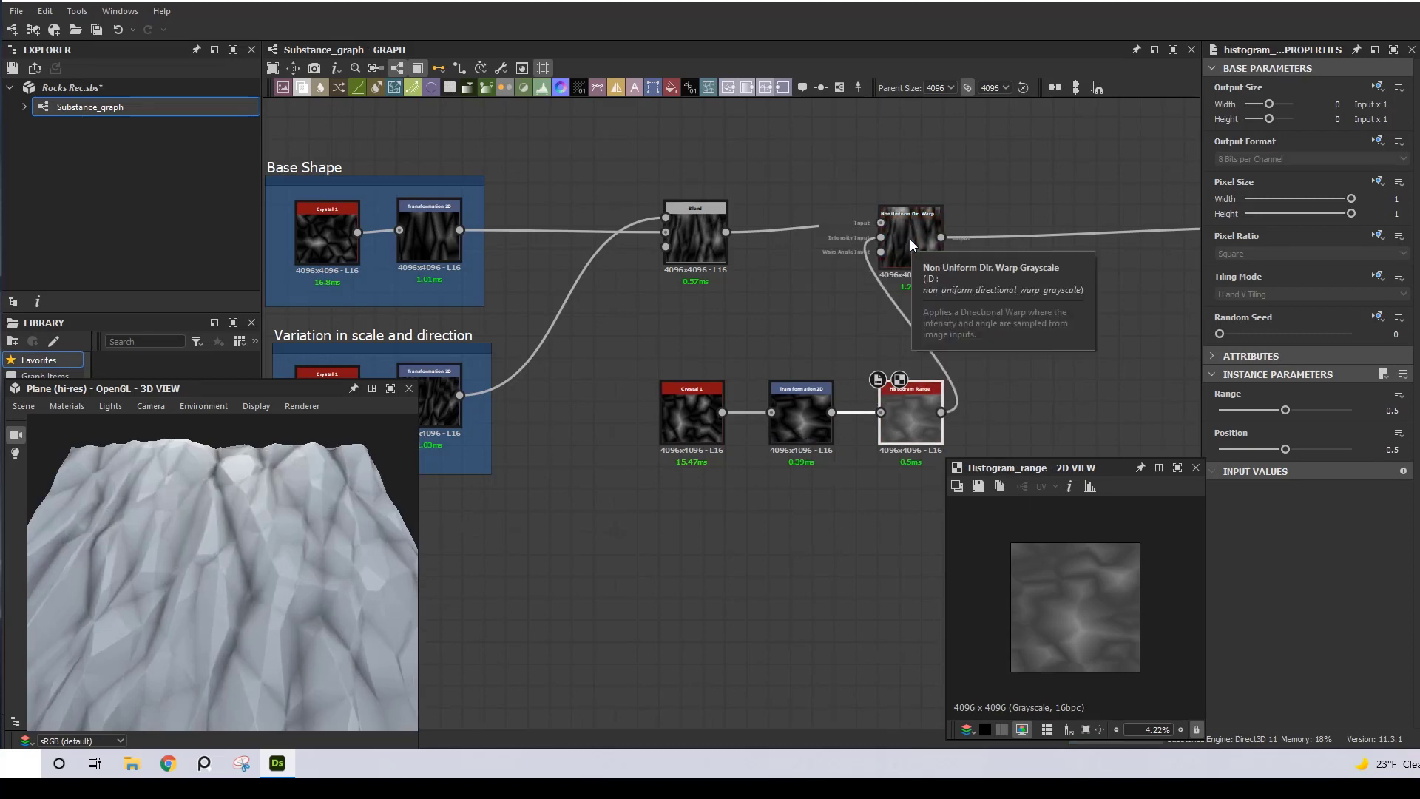
# - Set the warp's Intensity to 50 and Trail Length to 1
pyautogui.doubleClick(910, 238)
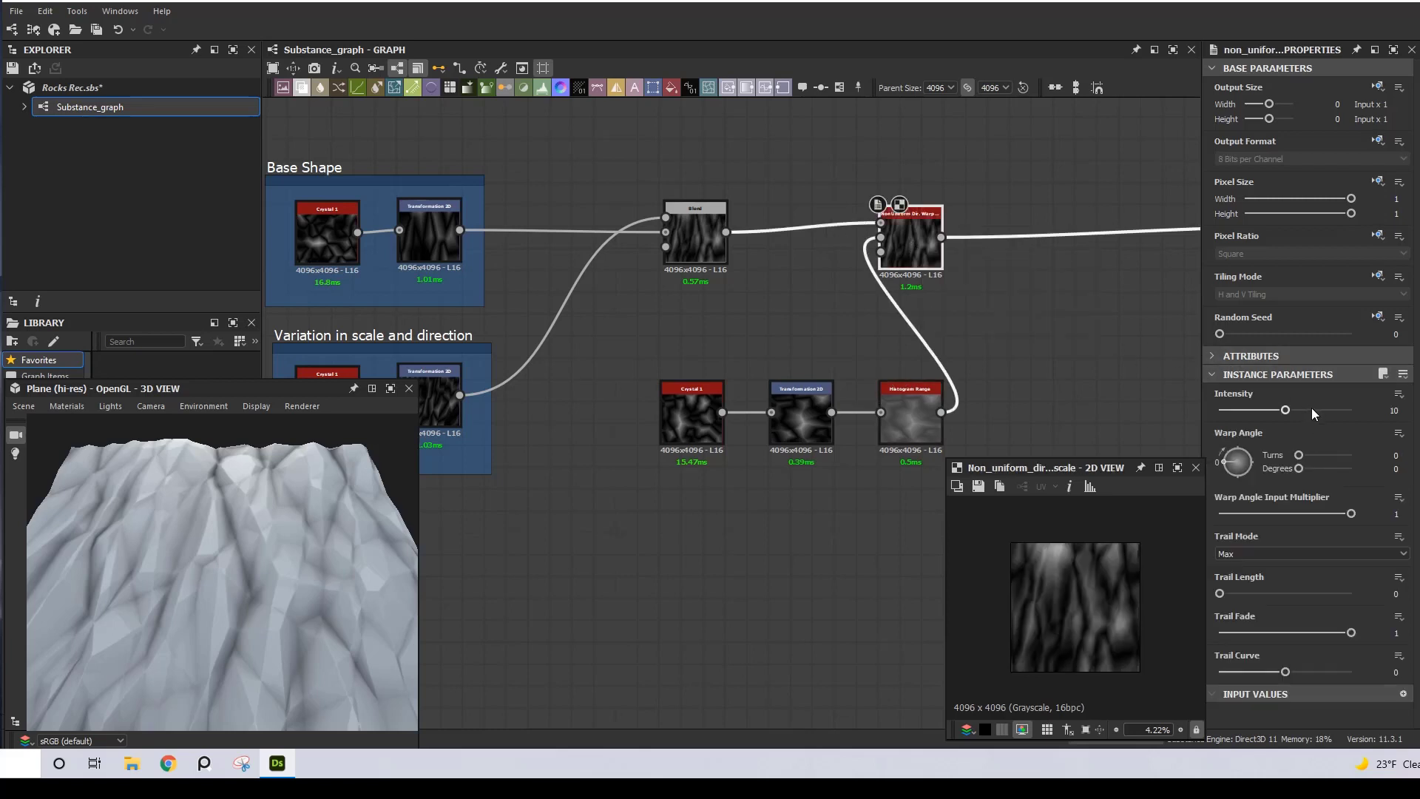
pyautogui.moveTo(1314, 410); pyautogui.dragTo(1359, 411)
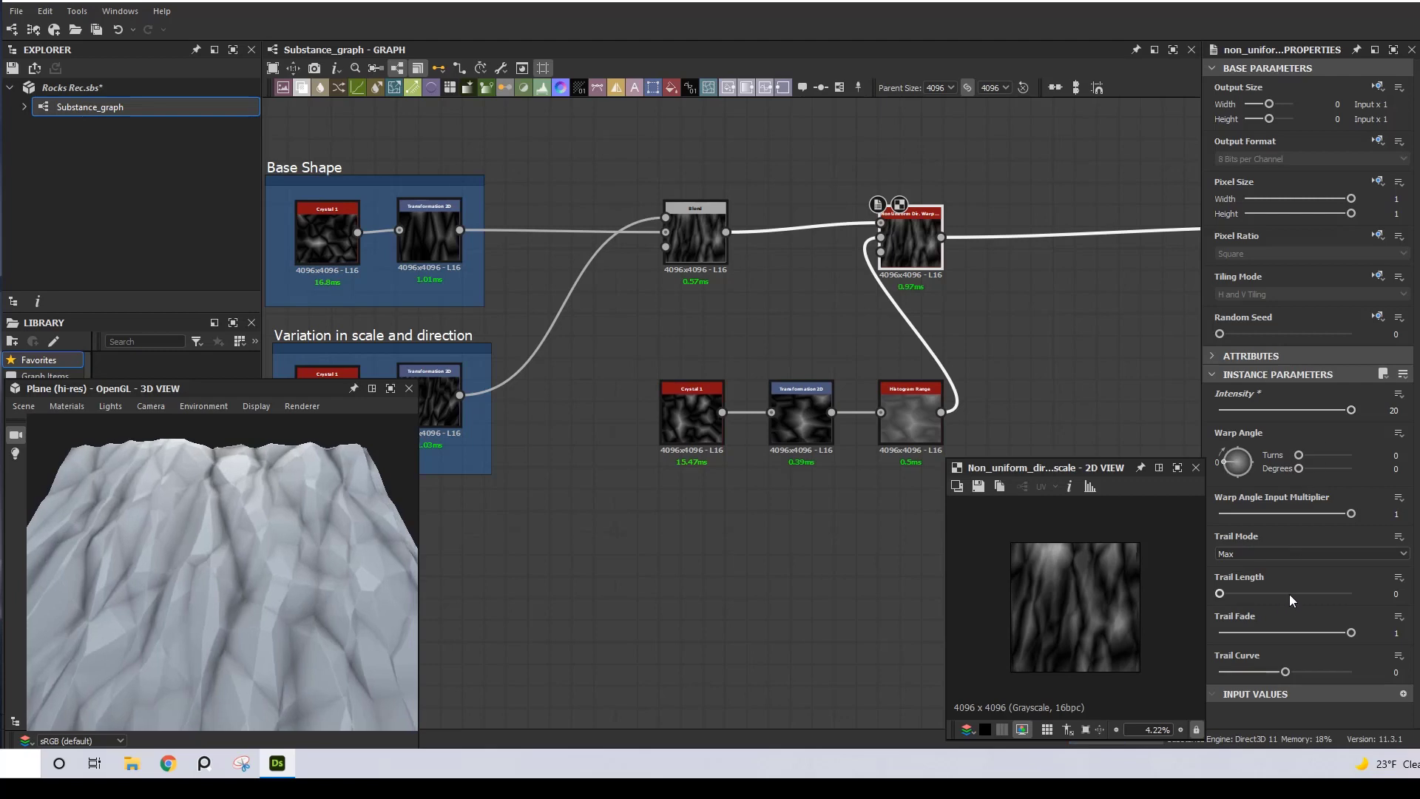
pyautogui.moveTo(1295, 594); pyautogui.dragTo(1363, 675)
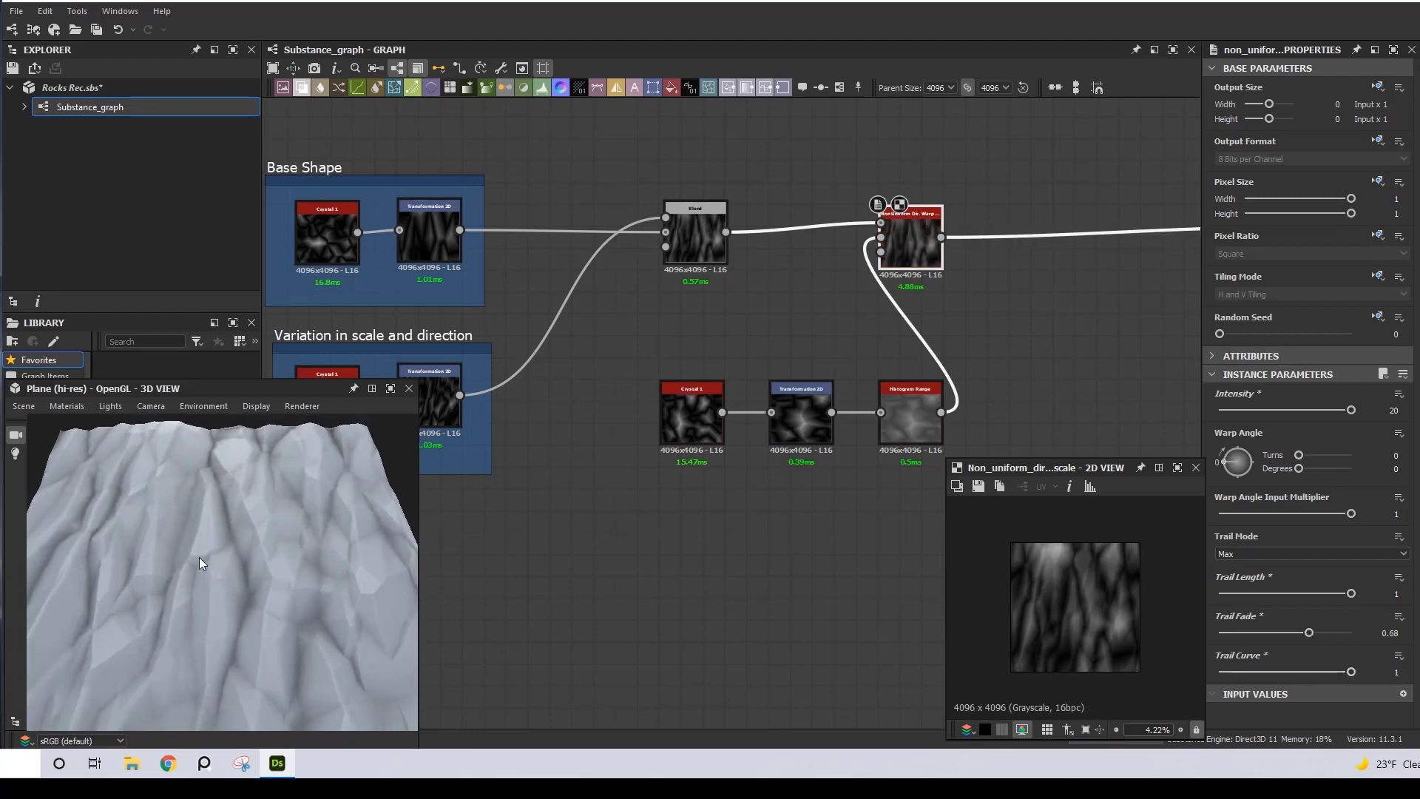
pyautogui.doubleClick(1394, 411)
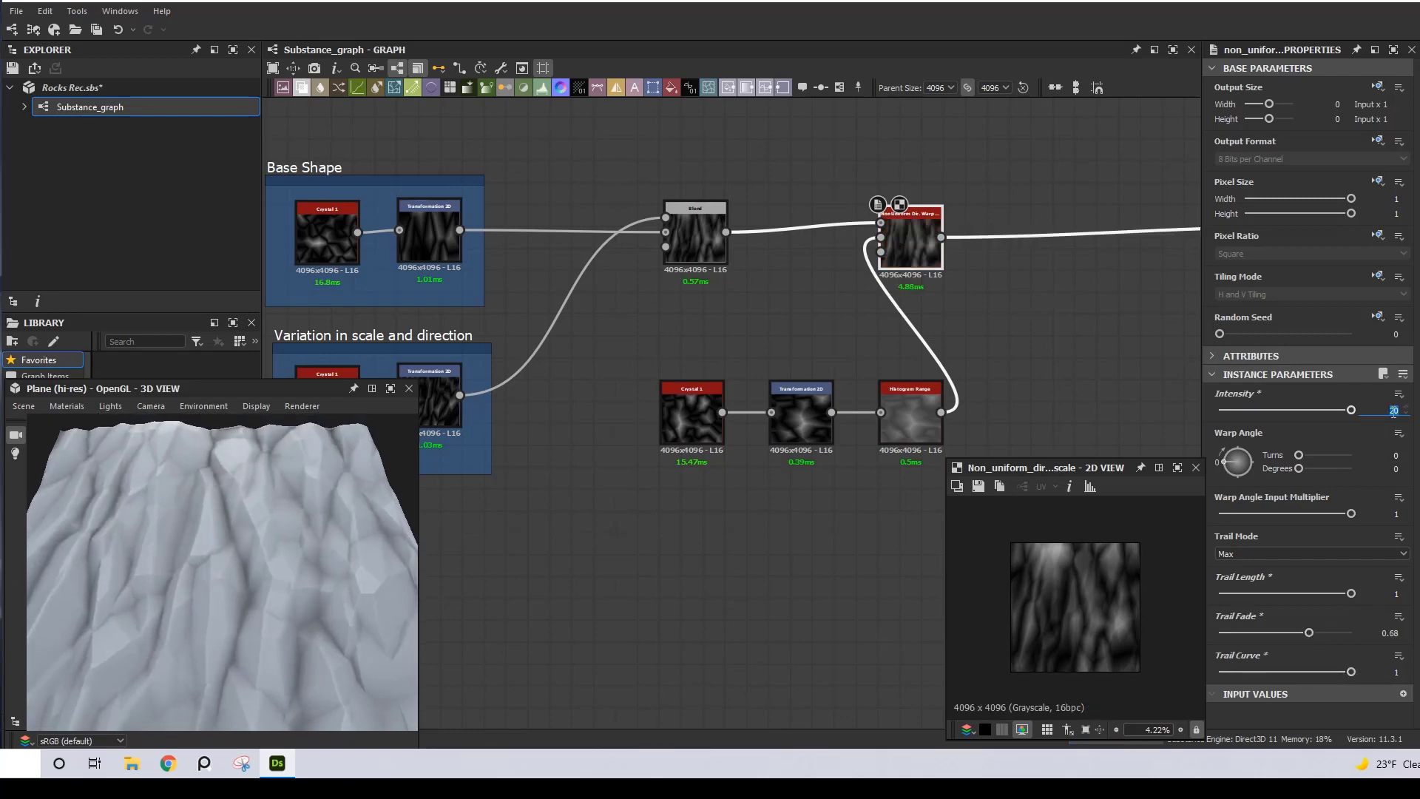
pyautogui.write('50')
pyautogui.press('Return')
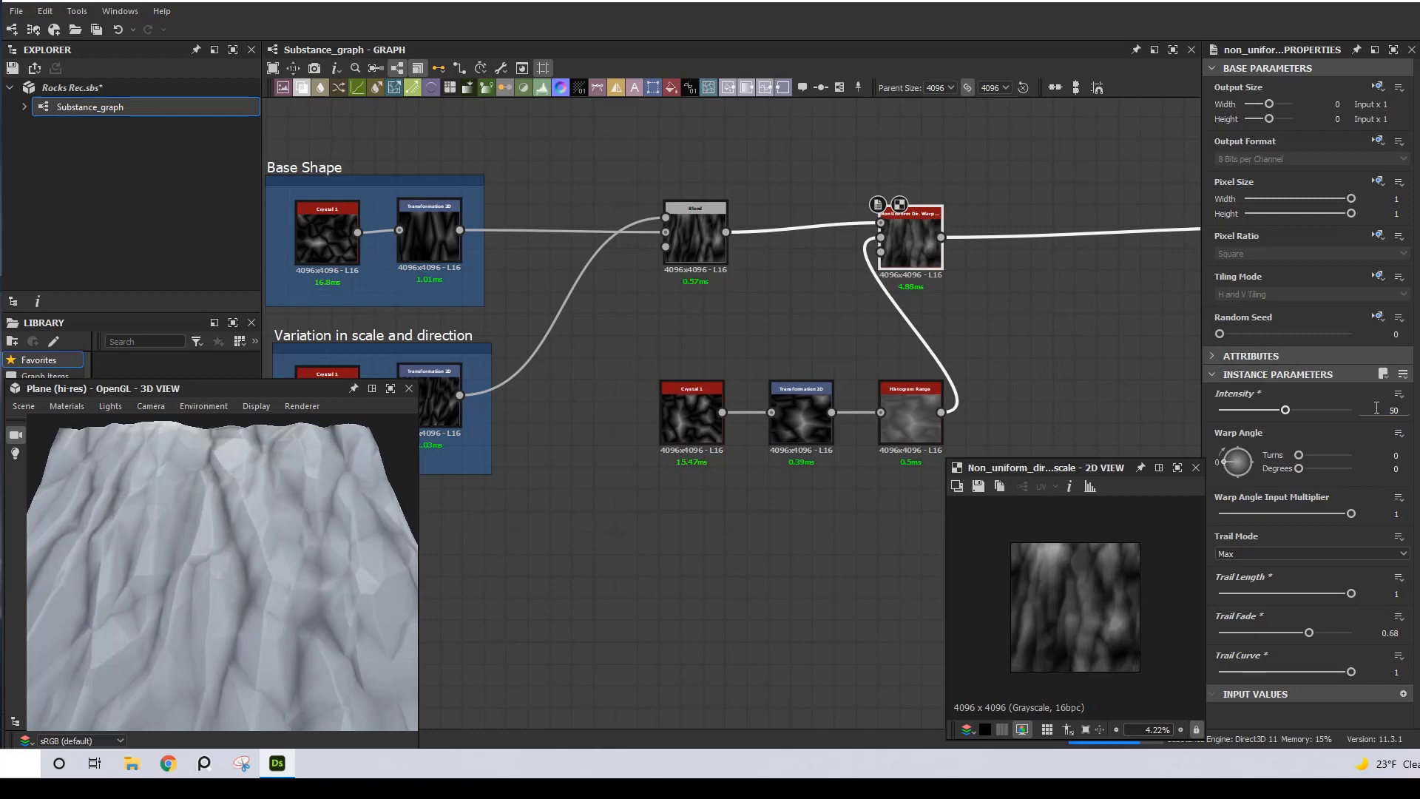
# - Maximize the 3D view and orbit out to frame the whole cliff plane
pyautogui.click(385, 391)
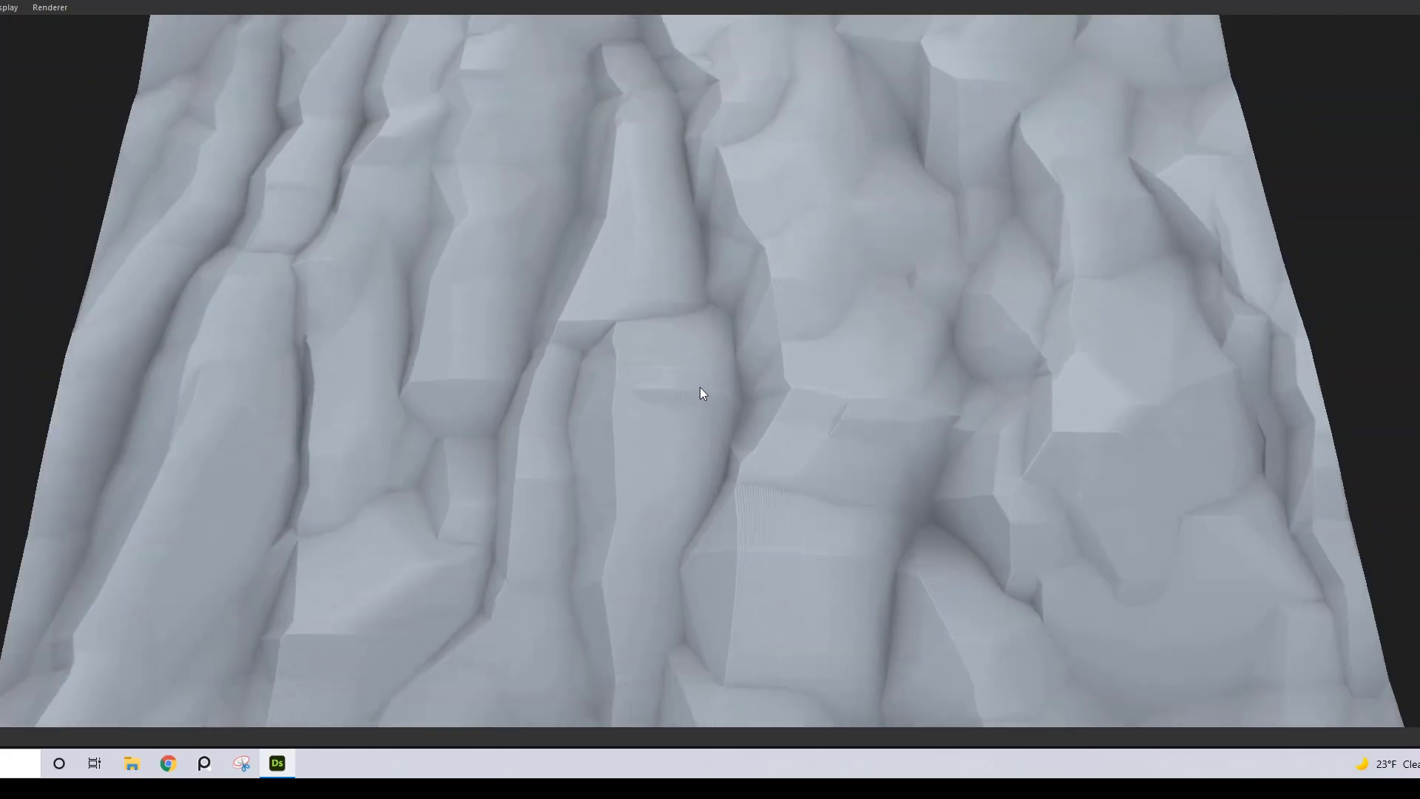
pyautogui.moveTo(700, 388); pyautogui.dragTo(681, 412)
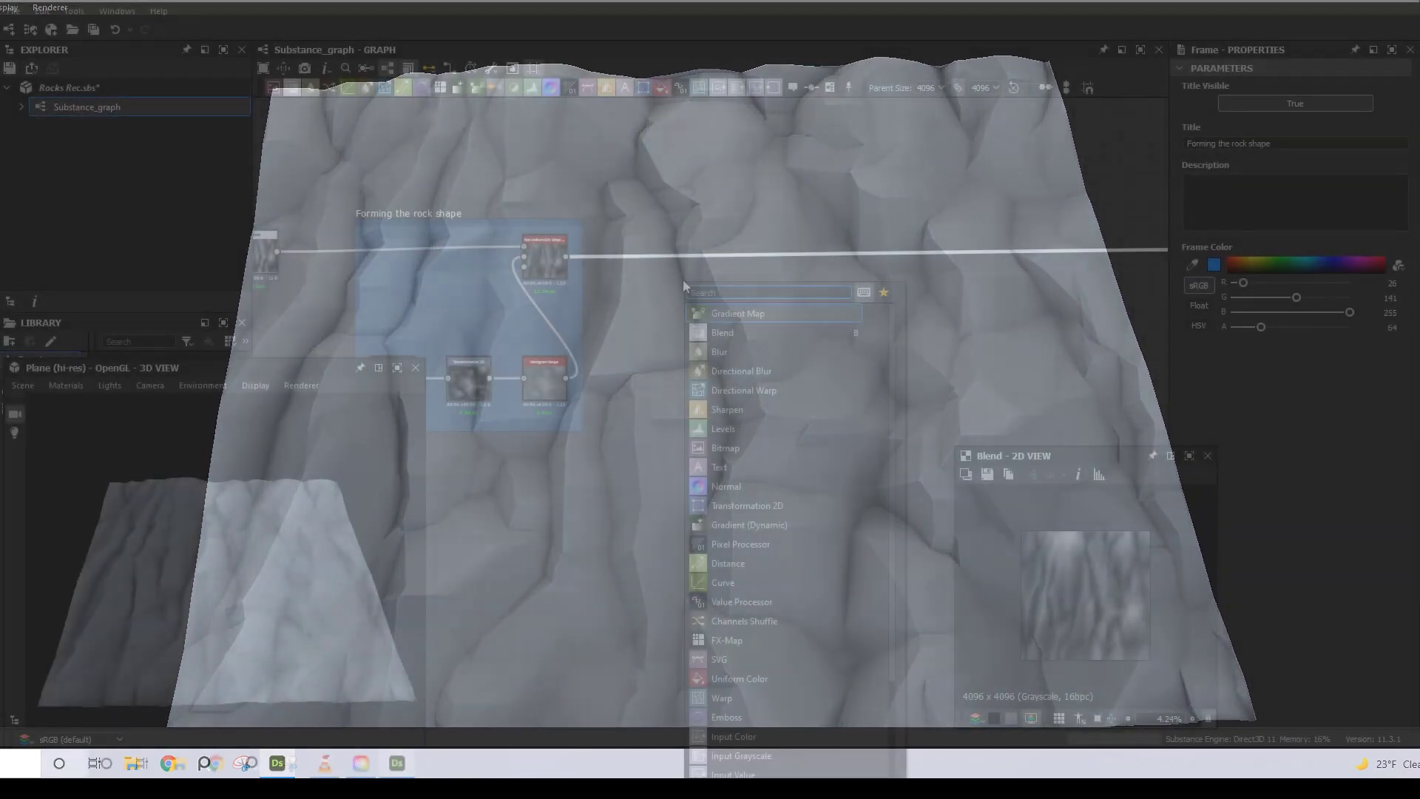
# - Insert a Slope Blur Grayscale node and connect the warp output to its Slope input
pyautogui.write('slo')
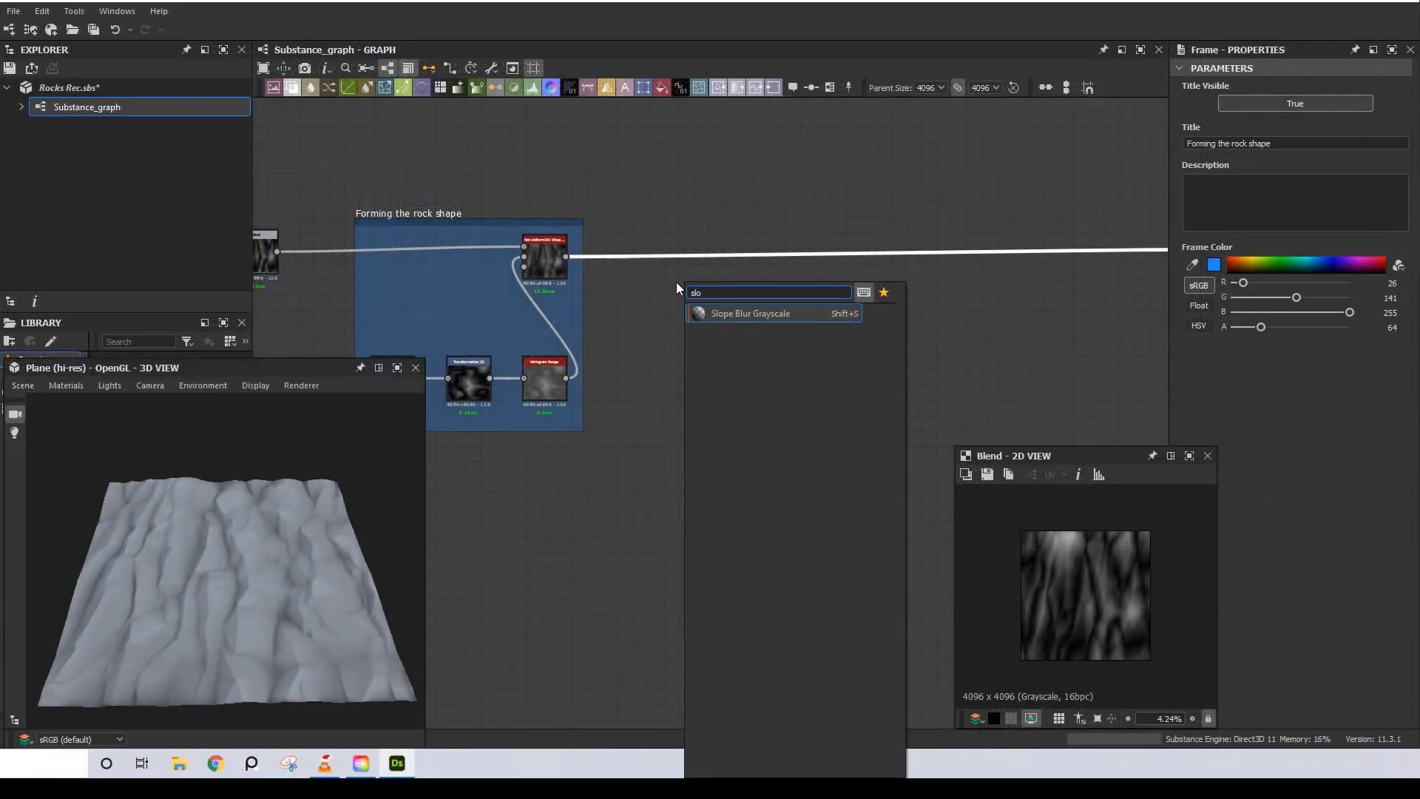
pyautogui.click(756, 316)
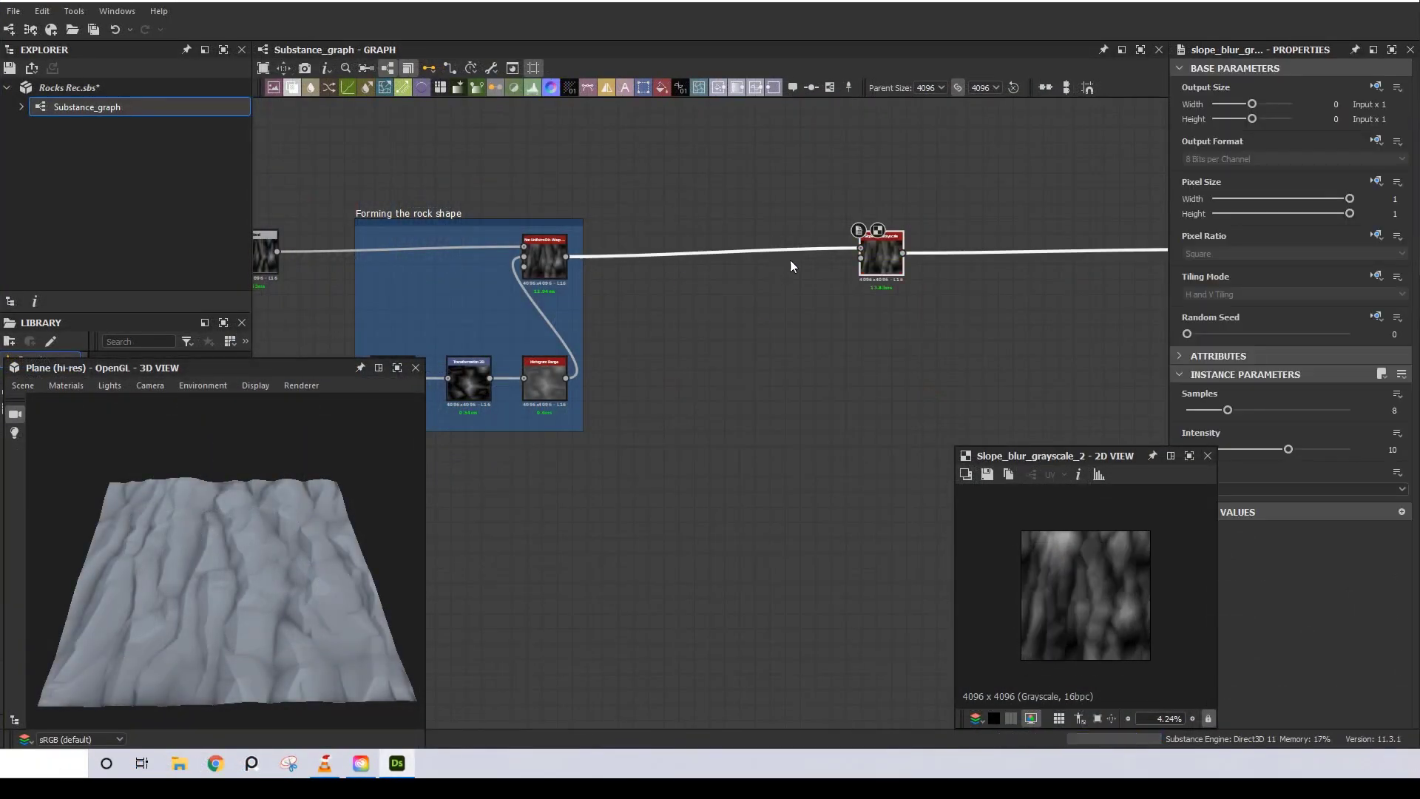
pyautogui.moveTo(876, 269); pyautogui.dragTo(716, 281)
pyautogui.scroll(2, 677, 269)
pyautogui.scroll(1, 653, 272)
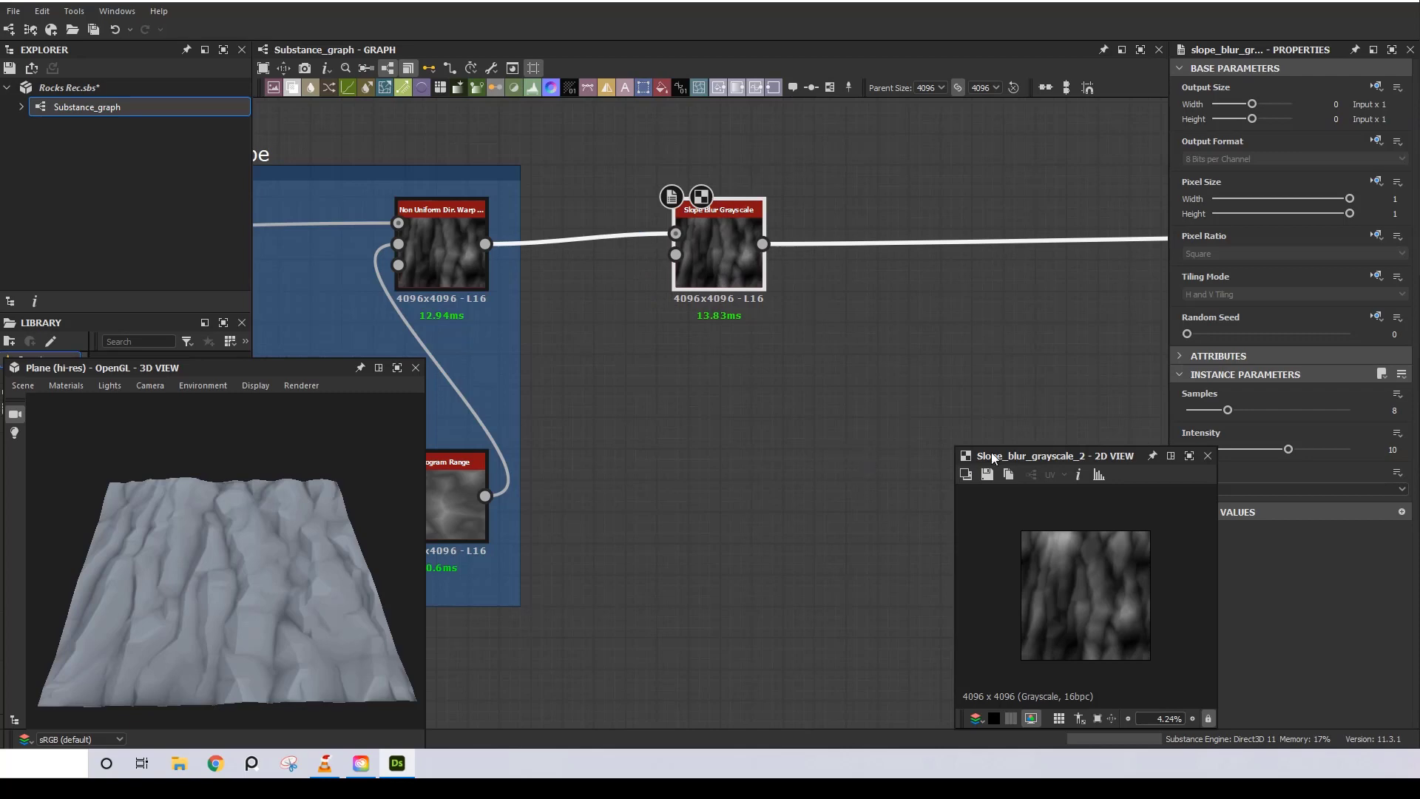
pyautogui.moveTo(1137, 459); pyautogui.dragTo(1126, 17)
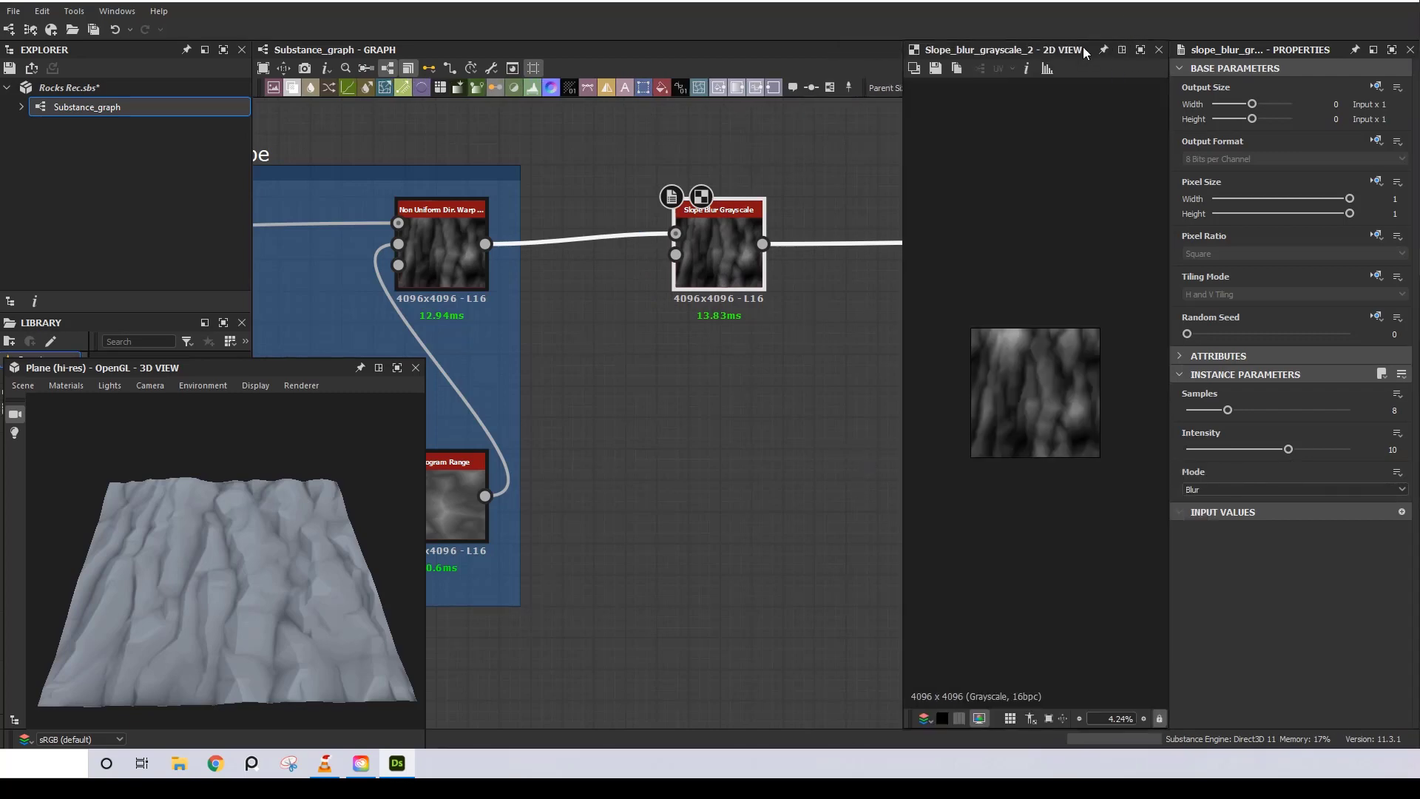
pyautogui.moveTo(1084, 47); pyautogui.dragTo(1074, 466)
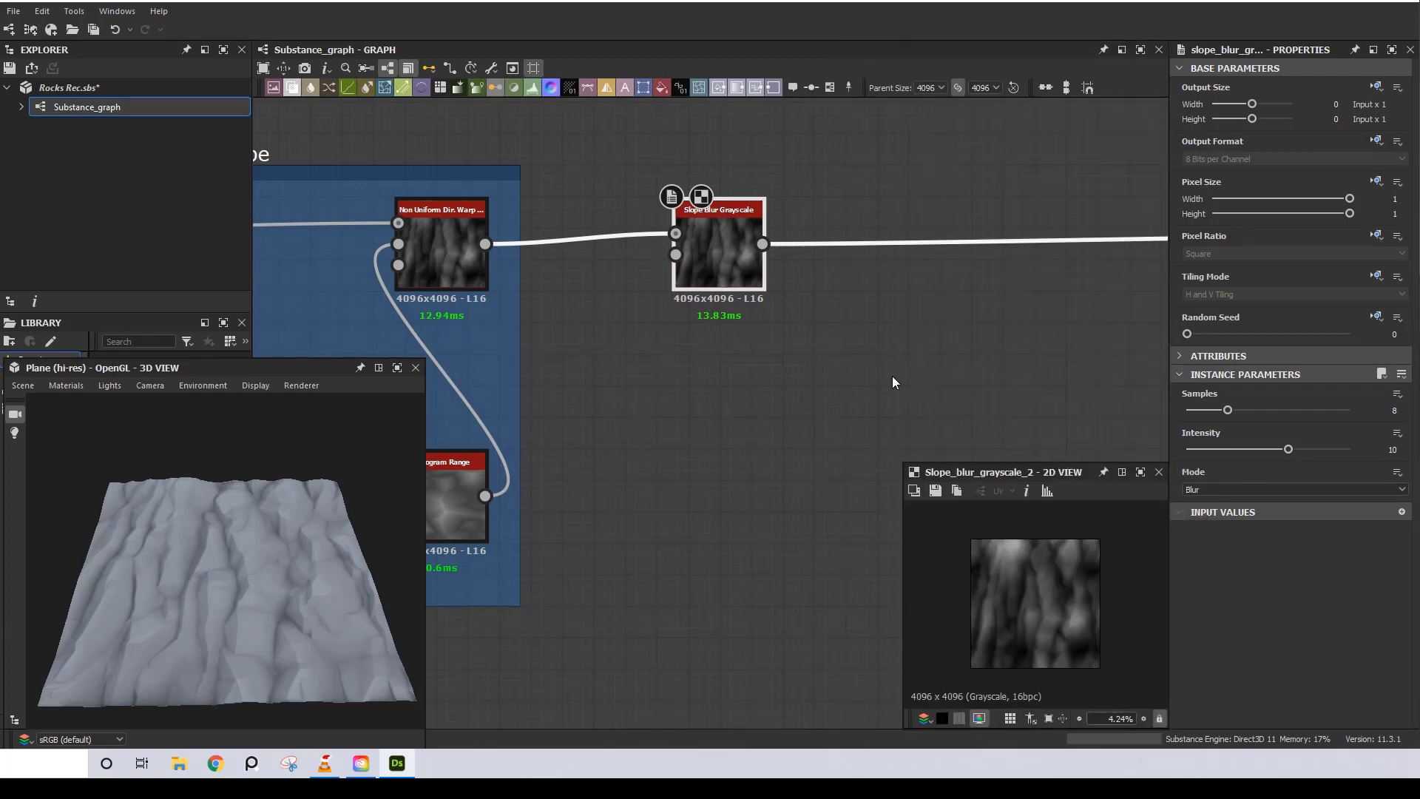
pyautogui.moveTo(494, 241); pyautogui.dragTo(691, 265)
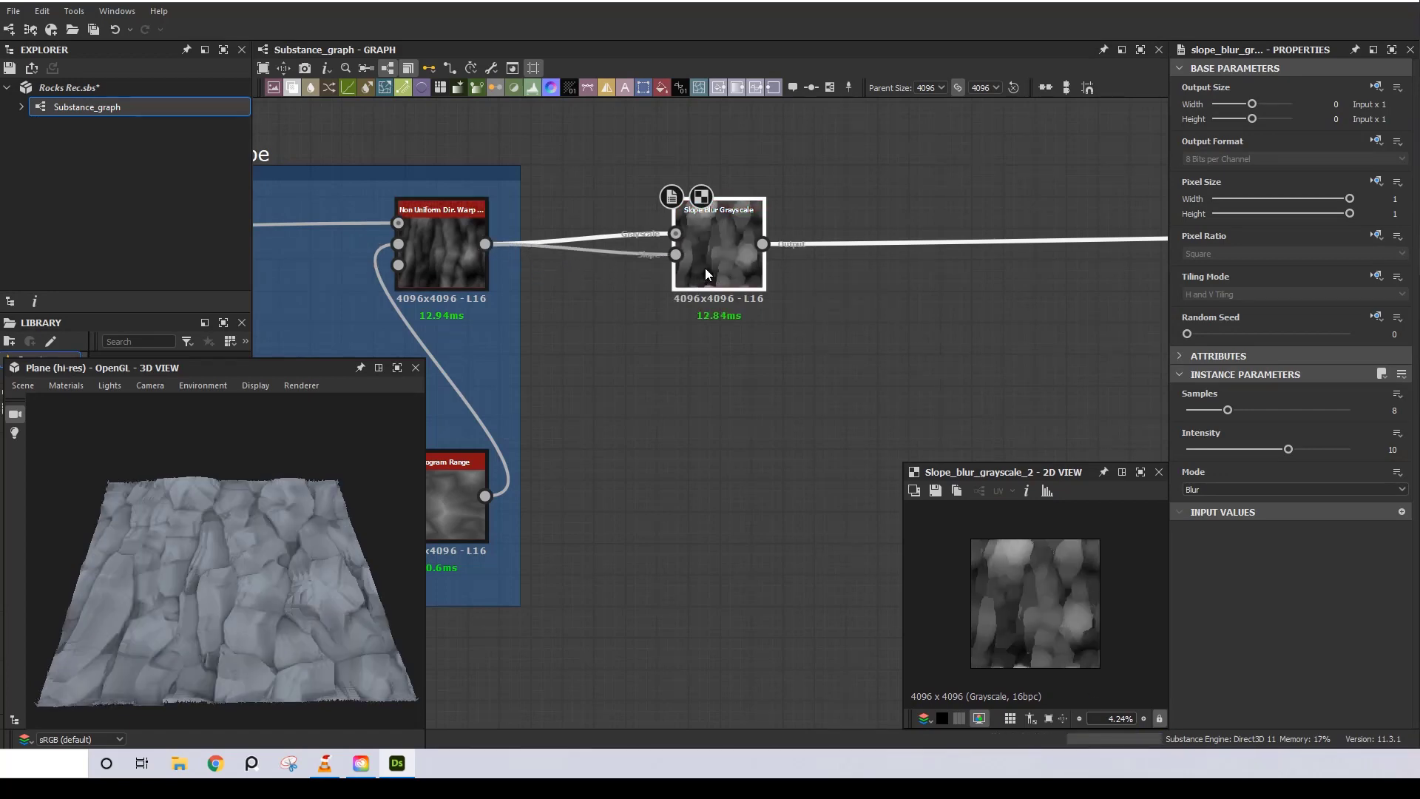
# - Set Slope Blur samples to 32 and intensity to 0.5
pyautogui.moveTo(1234, 413); pyautogui.dragTo(1354, 412)
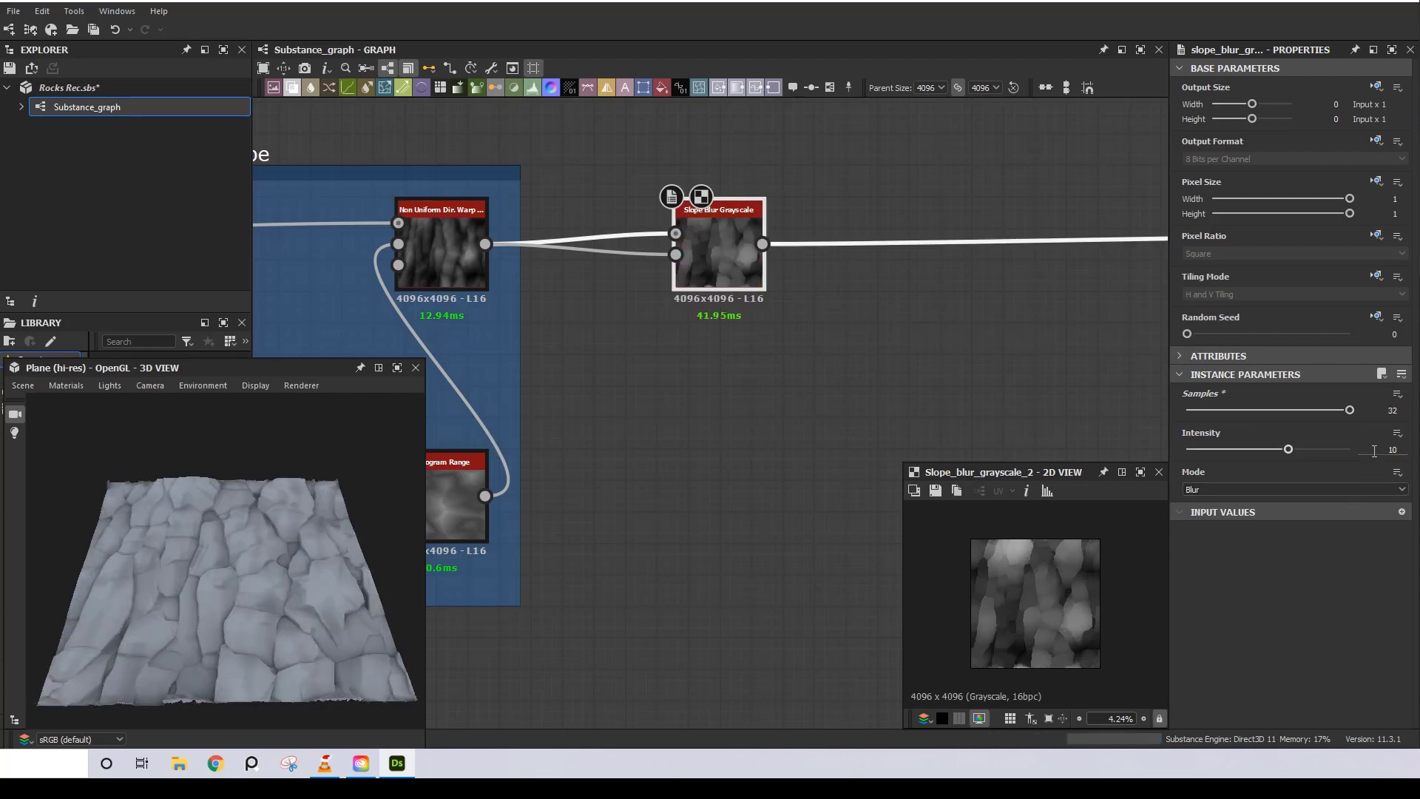
pyautogui.click(1393, 449)
pyautogui.write('0.5')
pyautogui.press('Return')
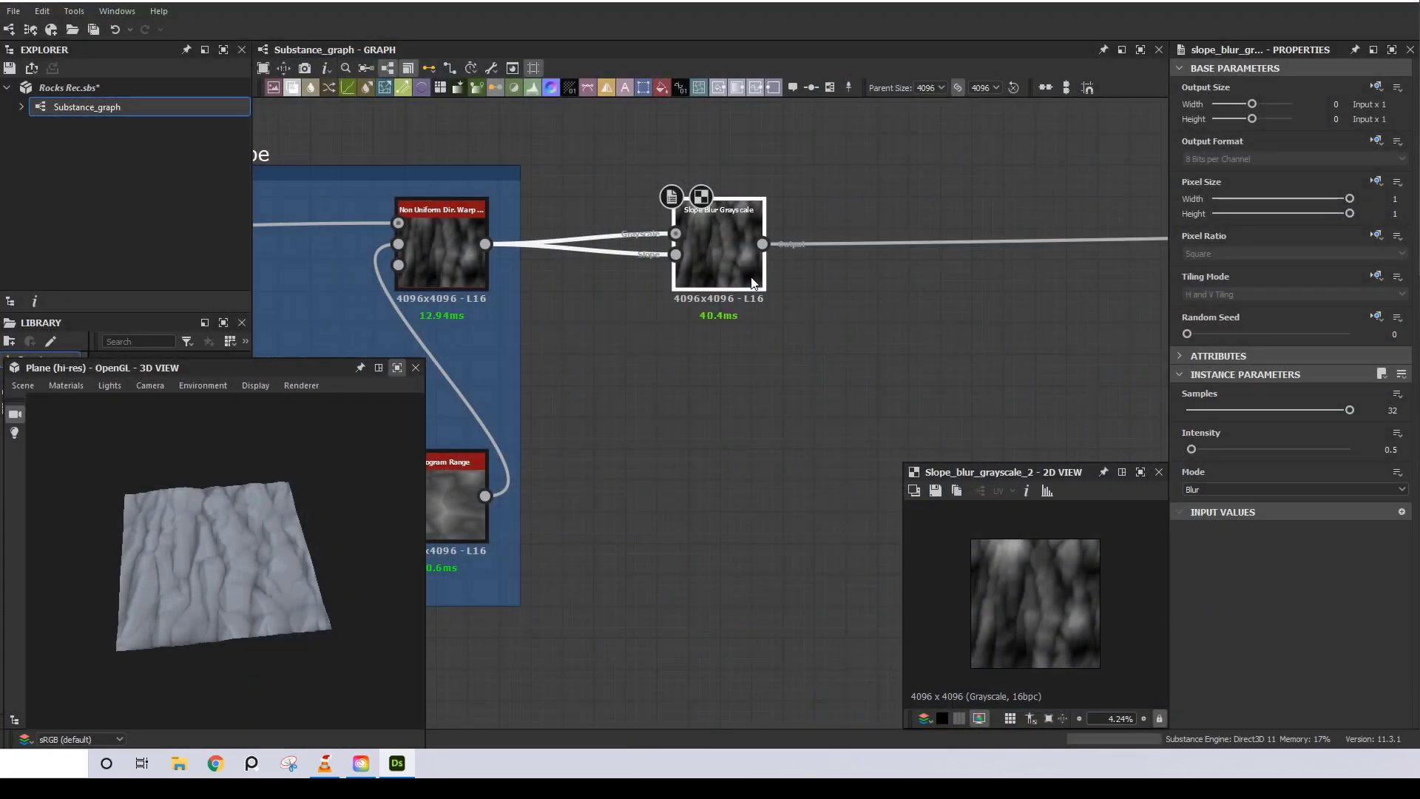
# - Frame the Slope Blur node with the title 'Separating the rocks (defining the margins)'
pyautogui.rightClick(752, 282)
pyautogui.click(823, 383)
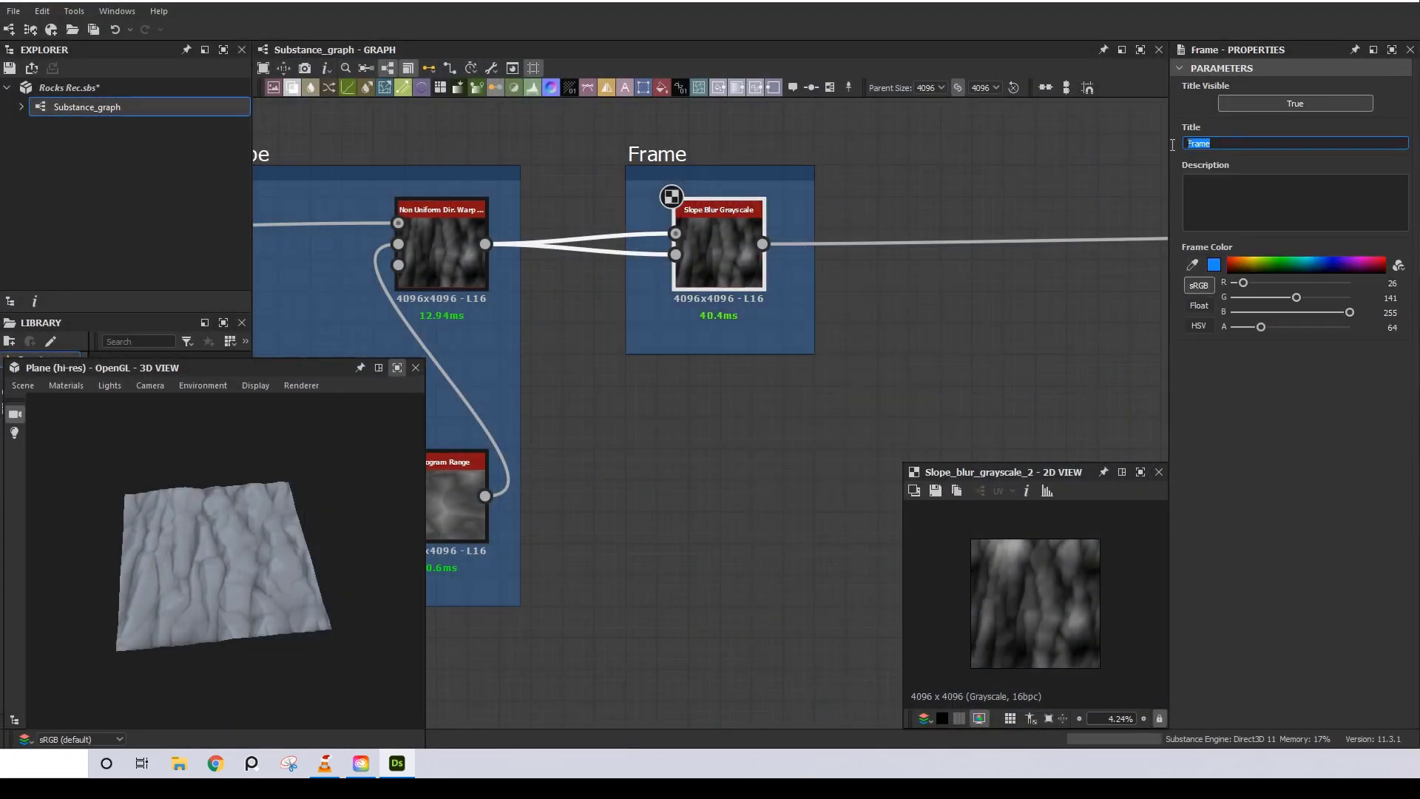
pyautogui.write('Separating the rocks (defining the margins)')
pyautogui.press('Return')
pyautogui.press('f')
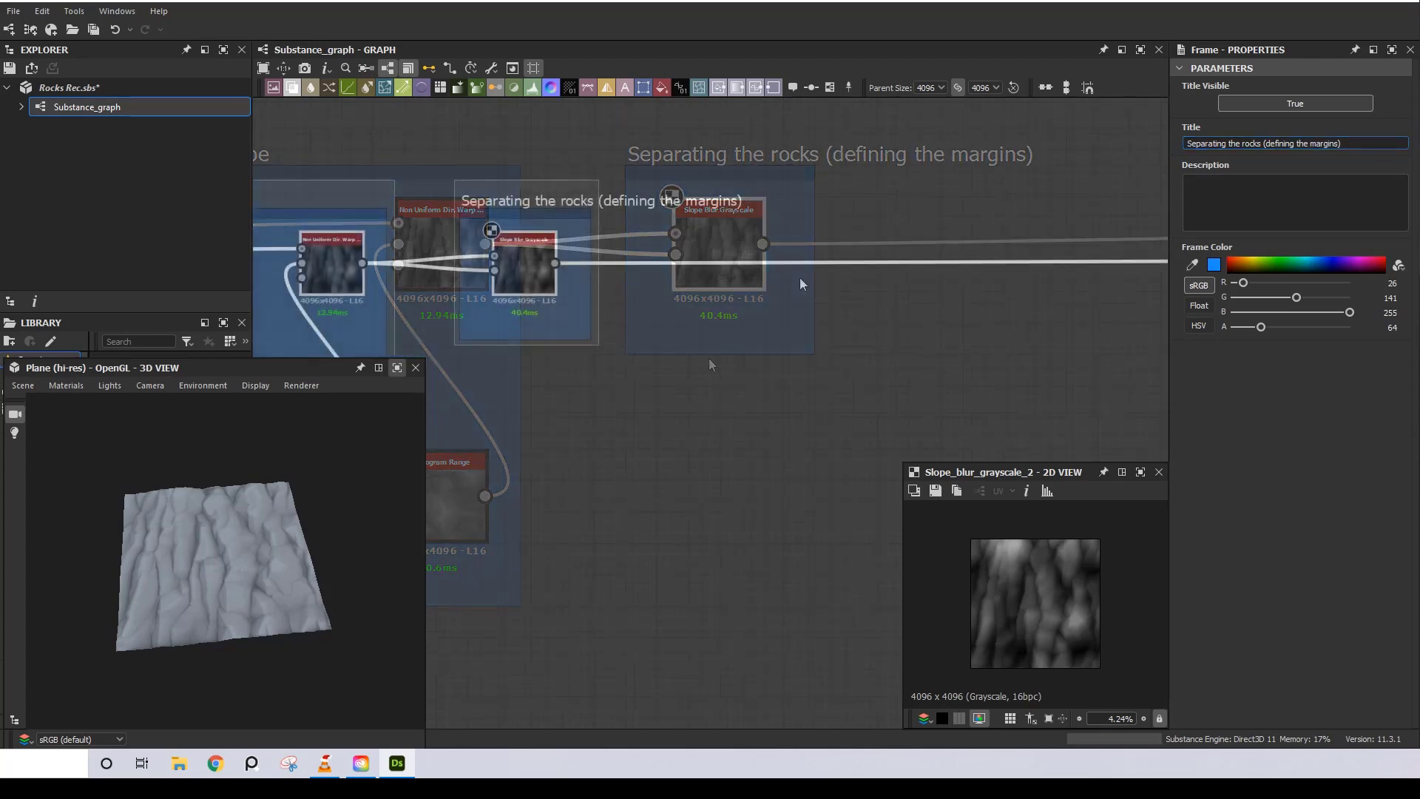
# - Add a Multi Directional Warp Grayscale node after the Slope Blur frame
pyautogui.press('space')
pyautogui.write('multi')
pyautogui.click(689, 308)
pyautogui.moveTo(639, 299); pyautogui.dragTo(799, 305)
# - Insert a Clouds 2 node feeding the Multi Directional Warp
pyautogui.press('space')
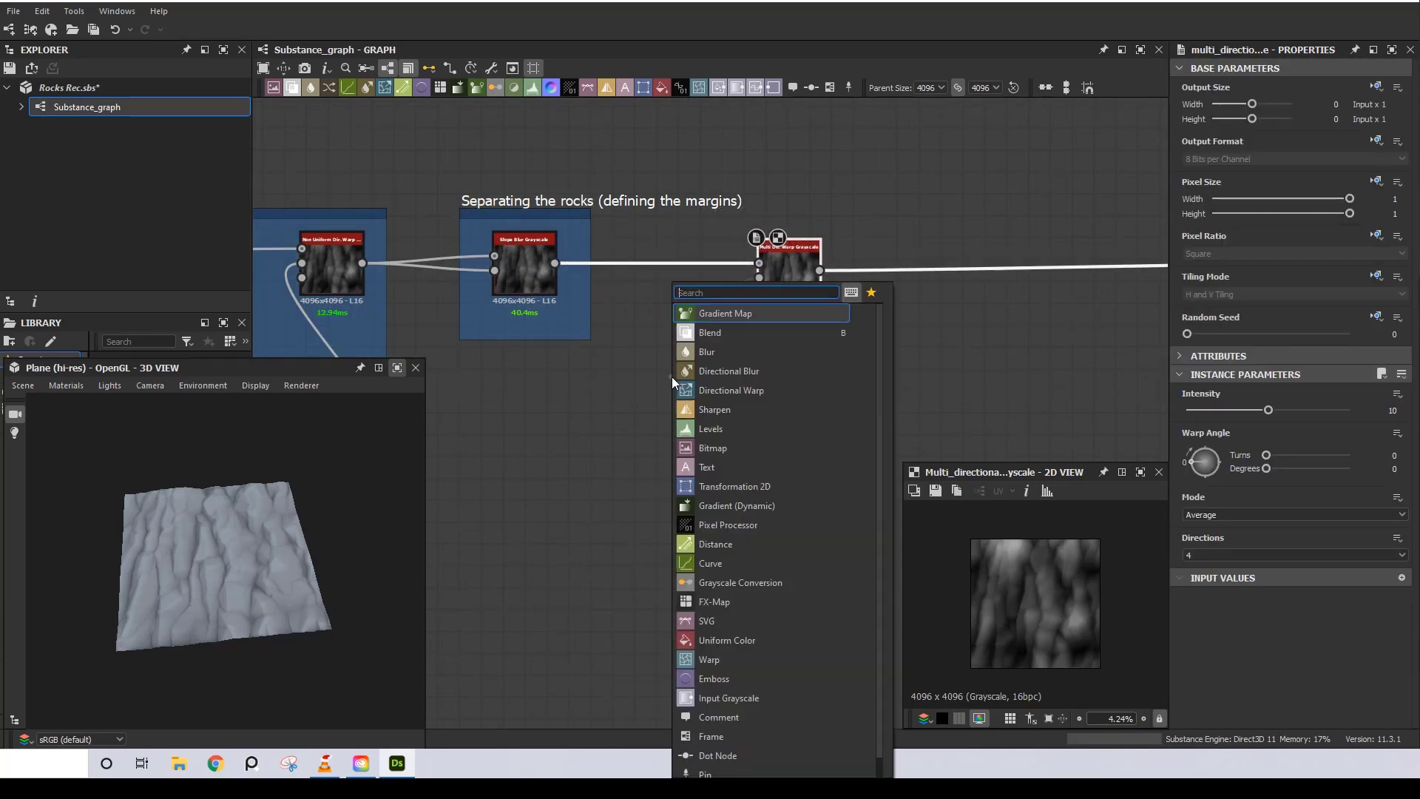
pyautogui.write('clouds')
pyautogui.press('Down')
pyautogui.press('Return')
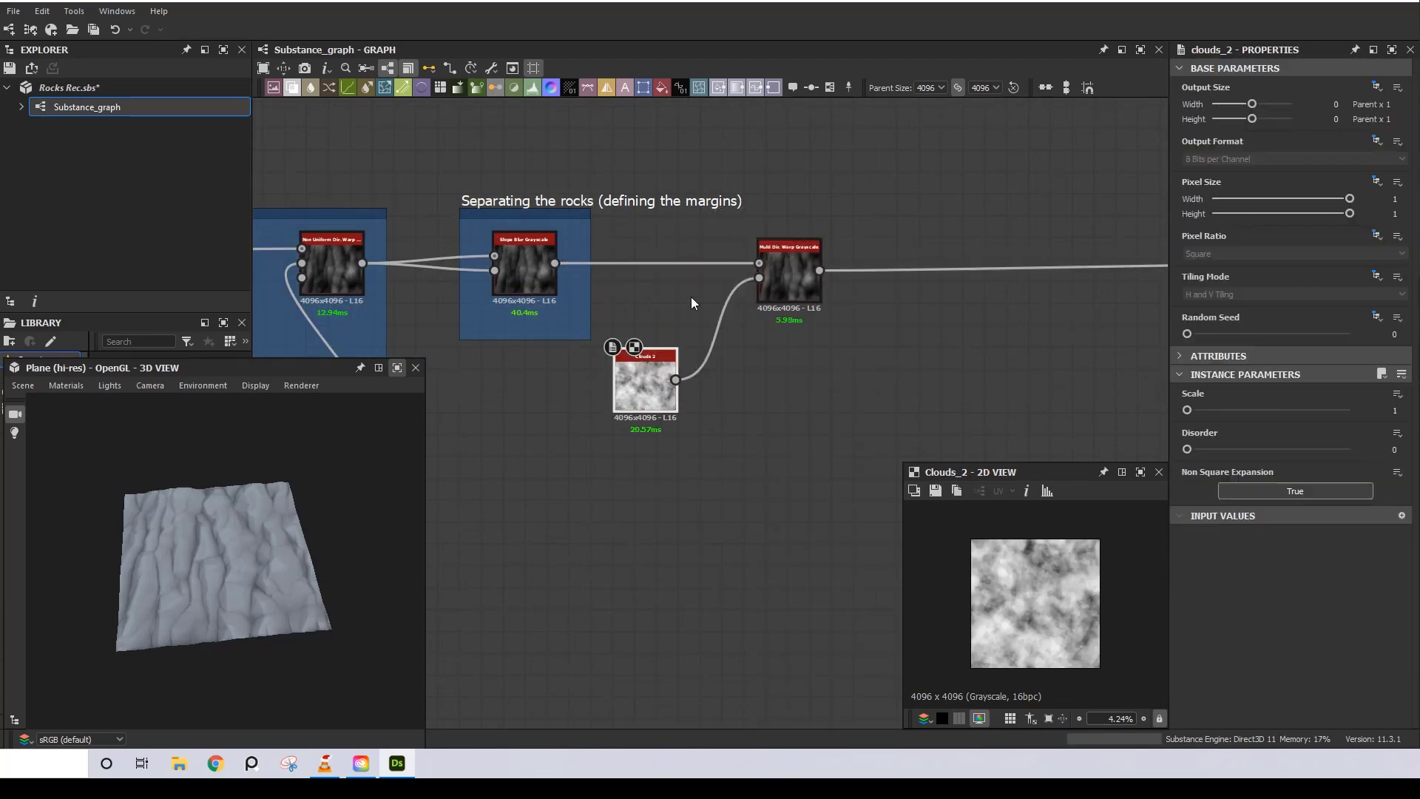
# - Set the warp's intensity to 6.06 and its mode to Chain
pyautogui.click(783, 277)
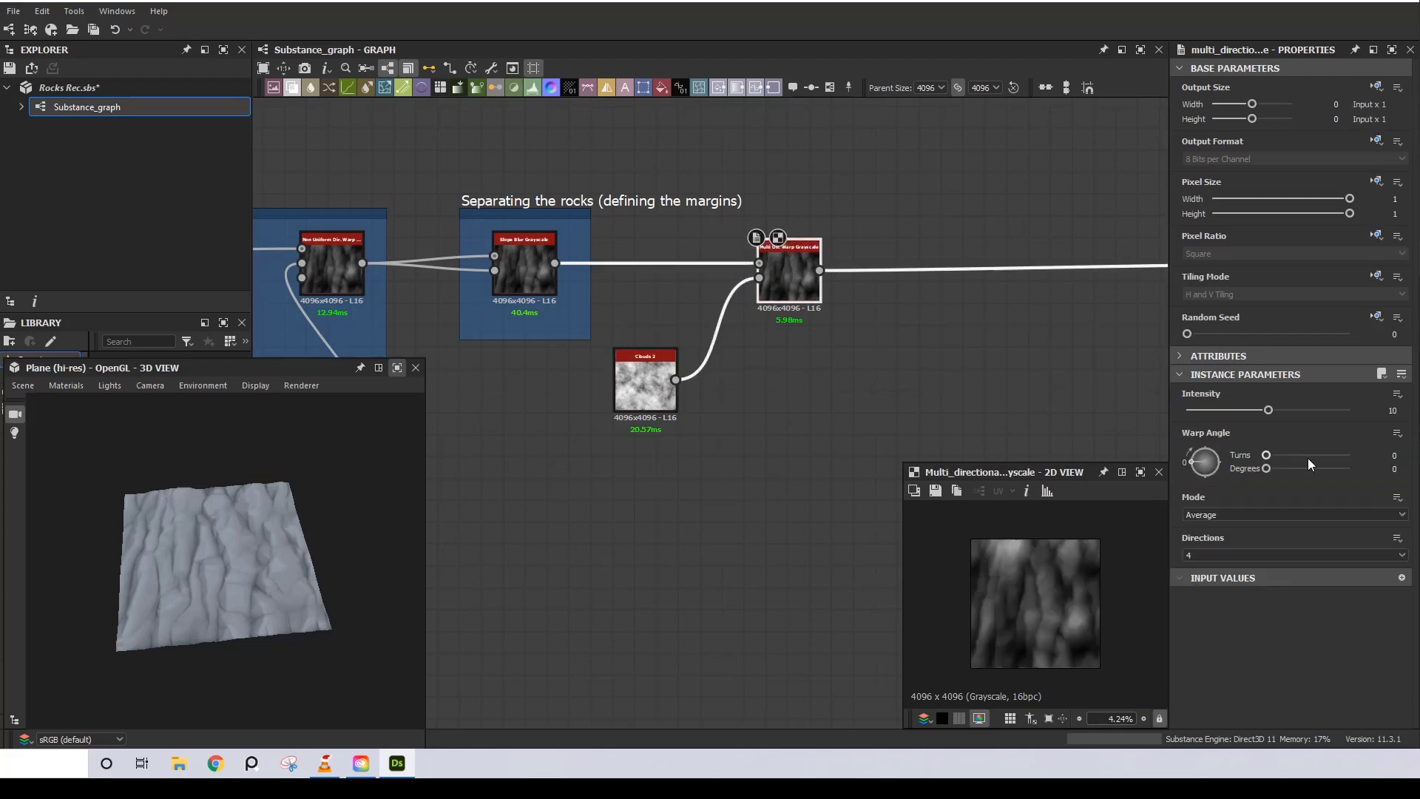
pyautogui.moveTo(1268, 410); pyautogui.dragTo(1237, 423)
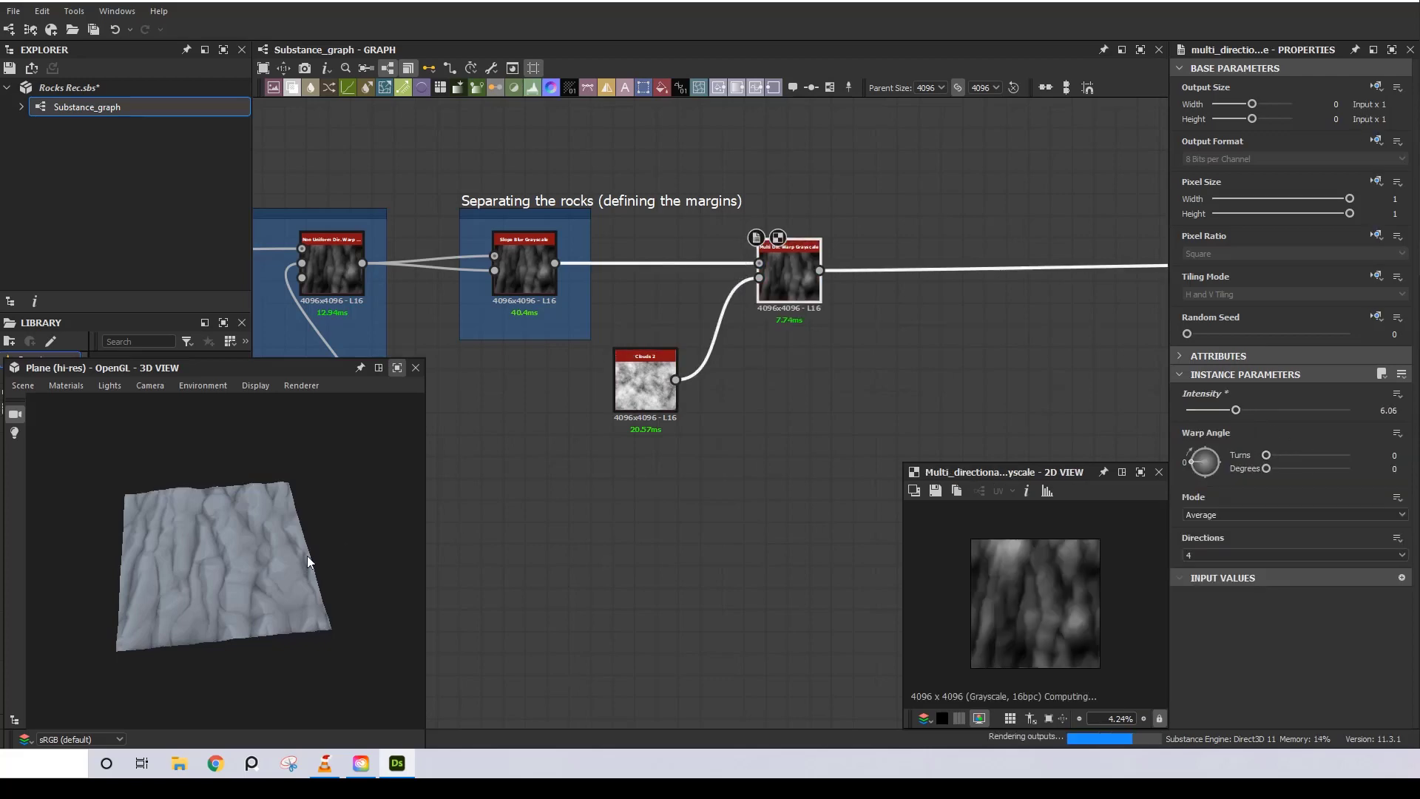
pyautogui.scroll(5, 233, 589)
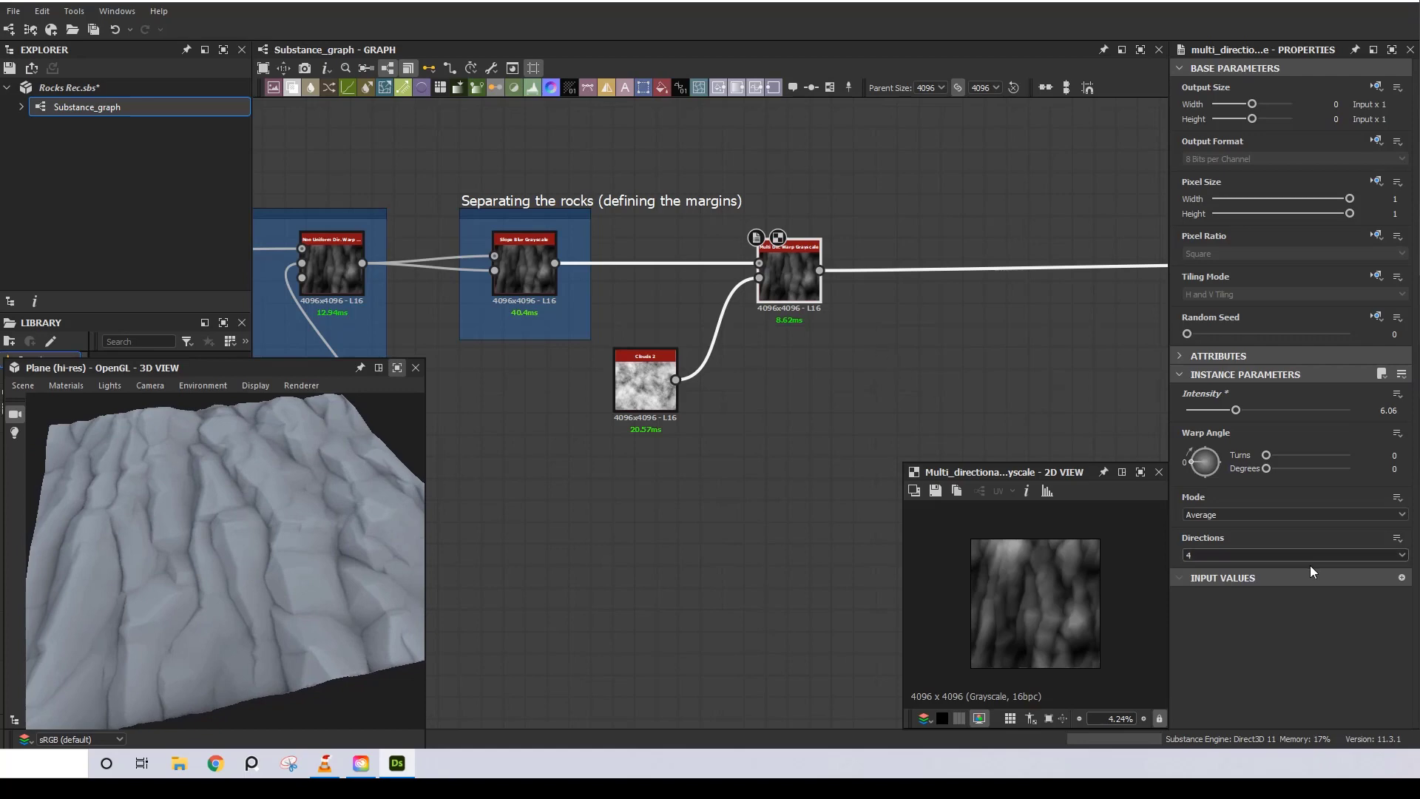
pyautogui.click(1224, 515)
pyautogui.click(1201, 551)
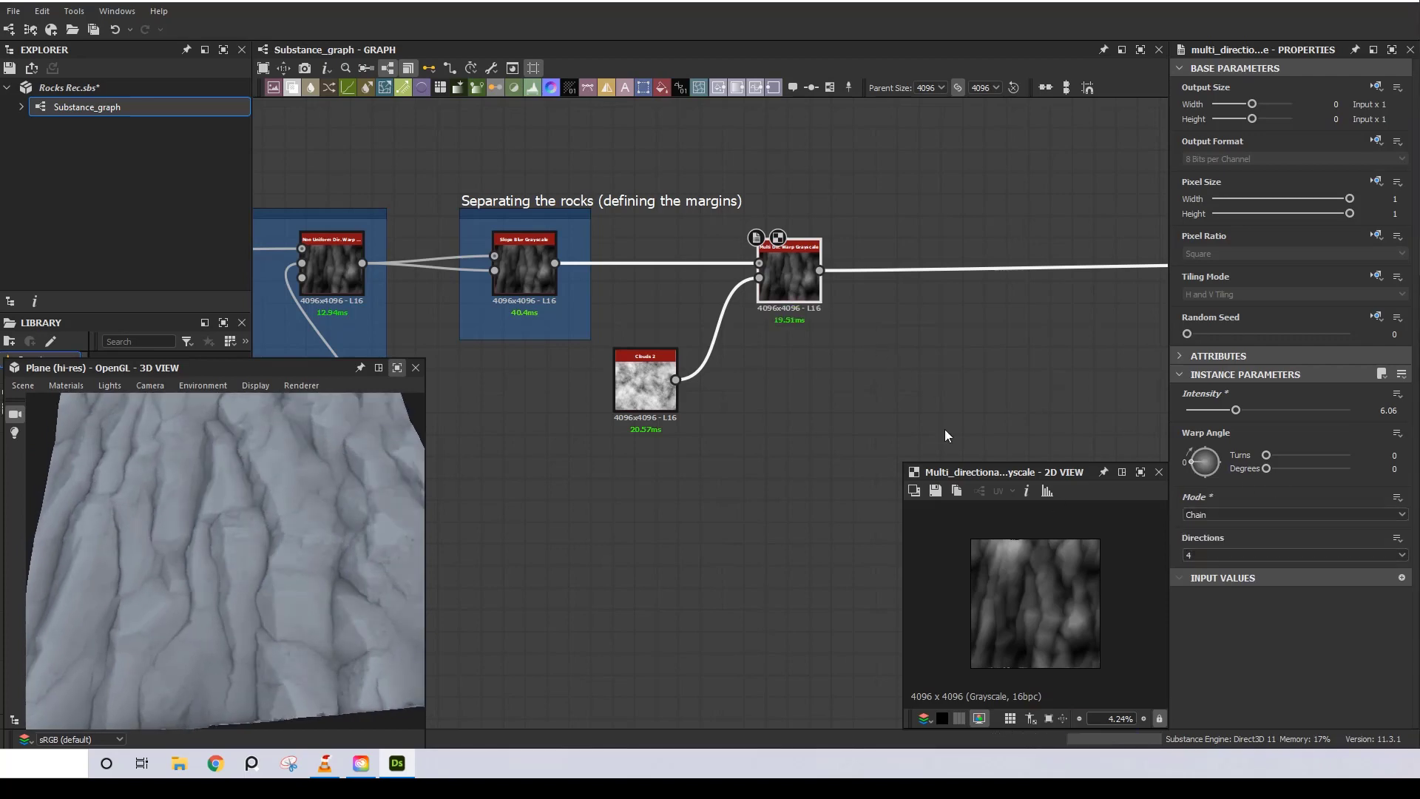
# - Group Clouds 2 and the warp in a frame titled 'Organic Warp'
pyautogui.moveTo(811, 300); pyautogui.dragTo(797, 300)
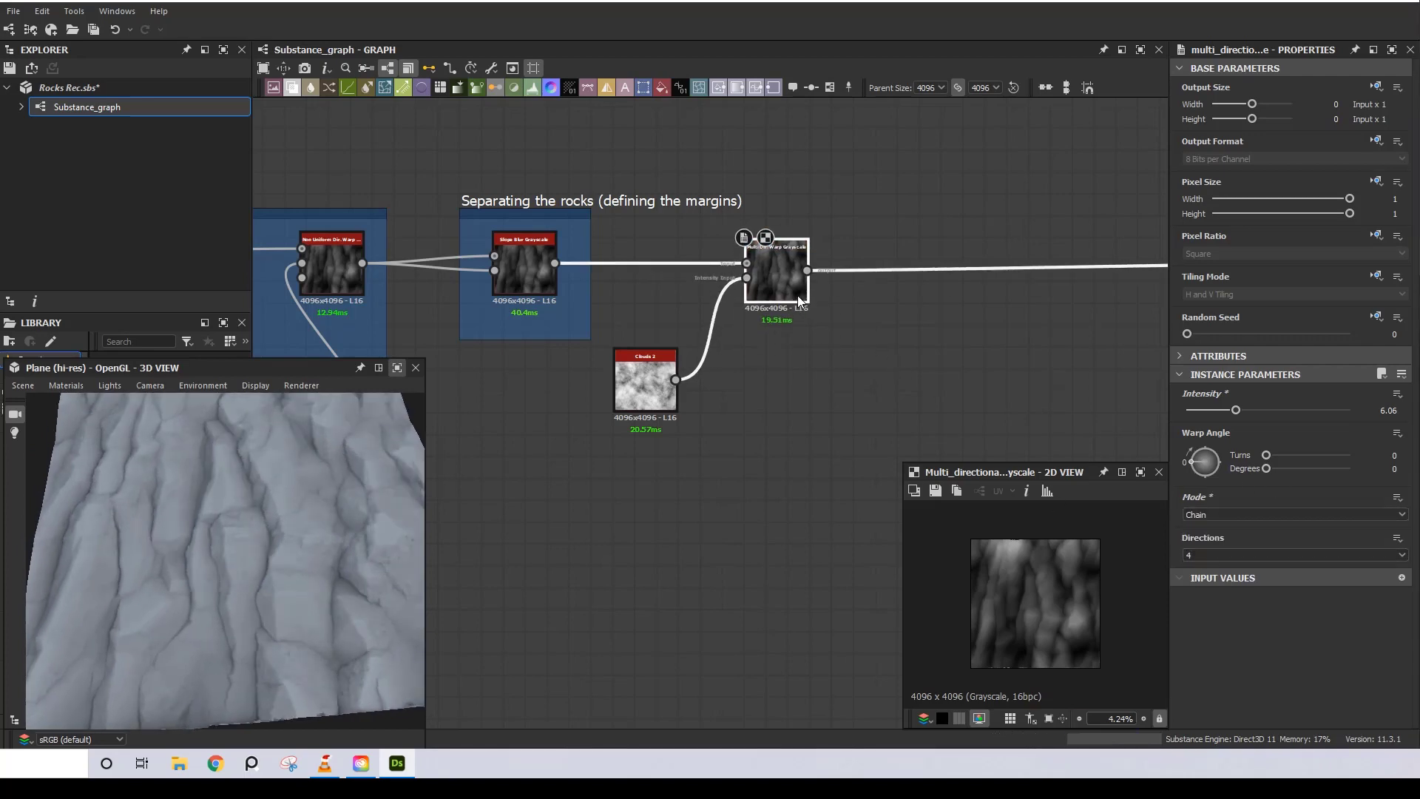
pyautogui.moveTo(784, 277); pyautogui.dragTo(872, 277)
pyautogui.rightClick(871, 292)
pyautogui.click(917, 532)
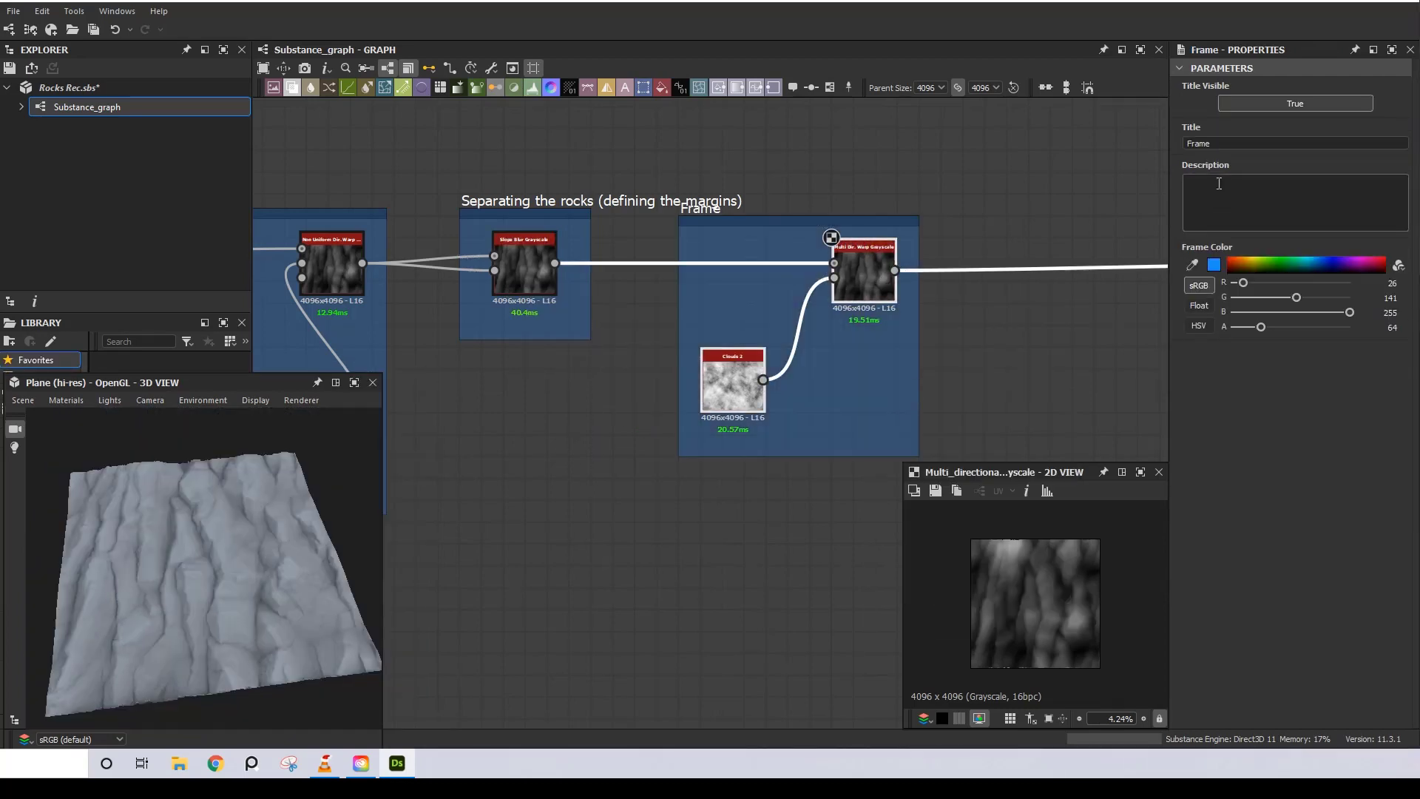
pyautogui.click(1182, 145)
pyautogui.write('Organic Warp')
pyautogui.press('Return')
pyautogui.moveTo(773, 211); pyautogui.dragTo(860, 211)
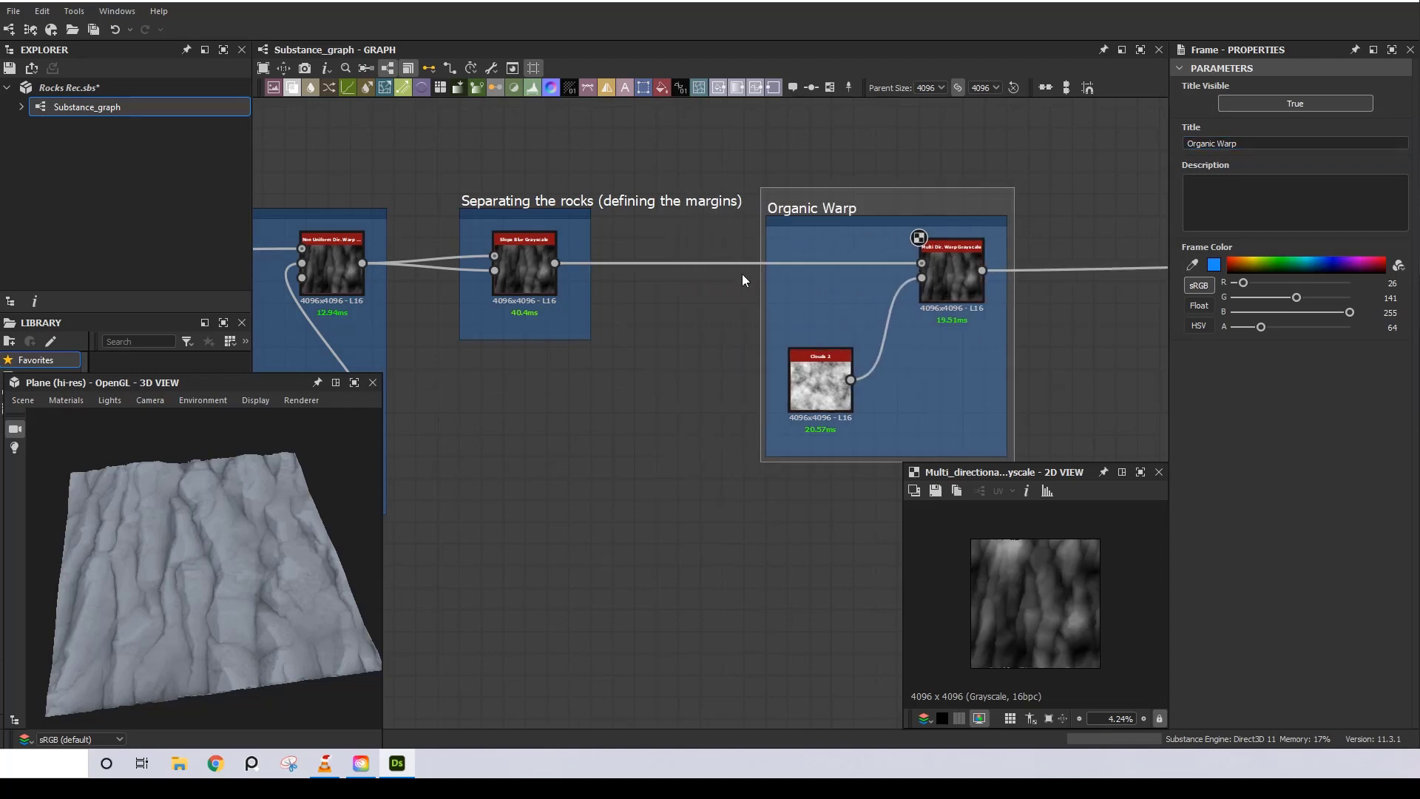
# - Duplicate the Multi Directional Warp and chain it after the original
pyautogui.moveTo(965, 269); pyautogui.dragTo(407, 237, button='middle')
pyautogui.click(407, 237)
pyautogui.hotkey('ctrl', 'shift', 'd')
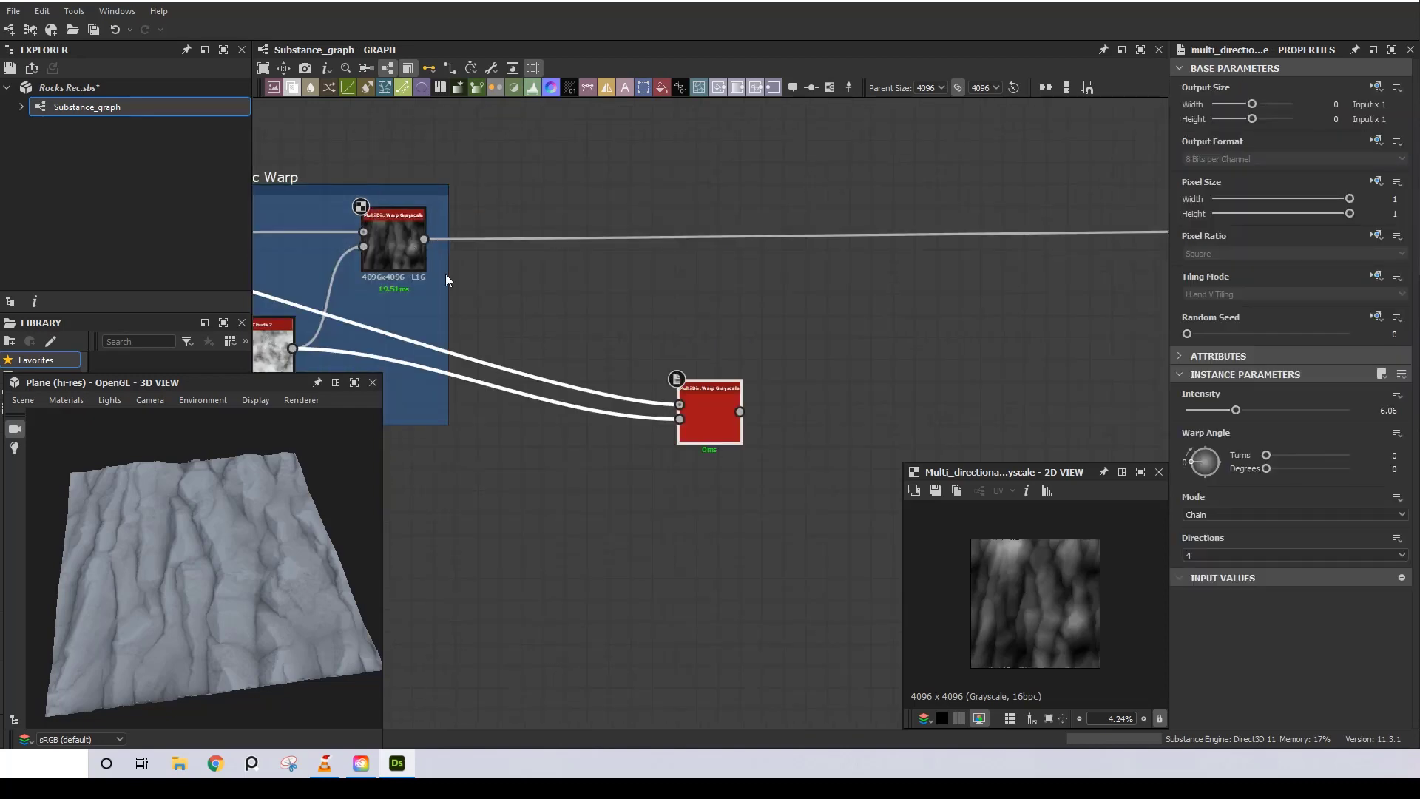
pyautogui.moveTo(711, 420); pyautogui.dragTo(687, 335)
pyautogui.moveTo(427, 241); pyautogui.dragTo(678, 305)
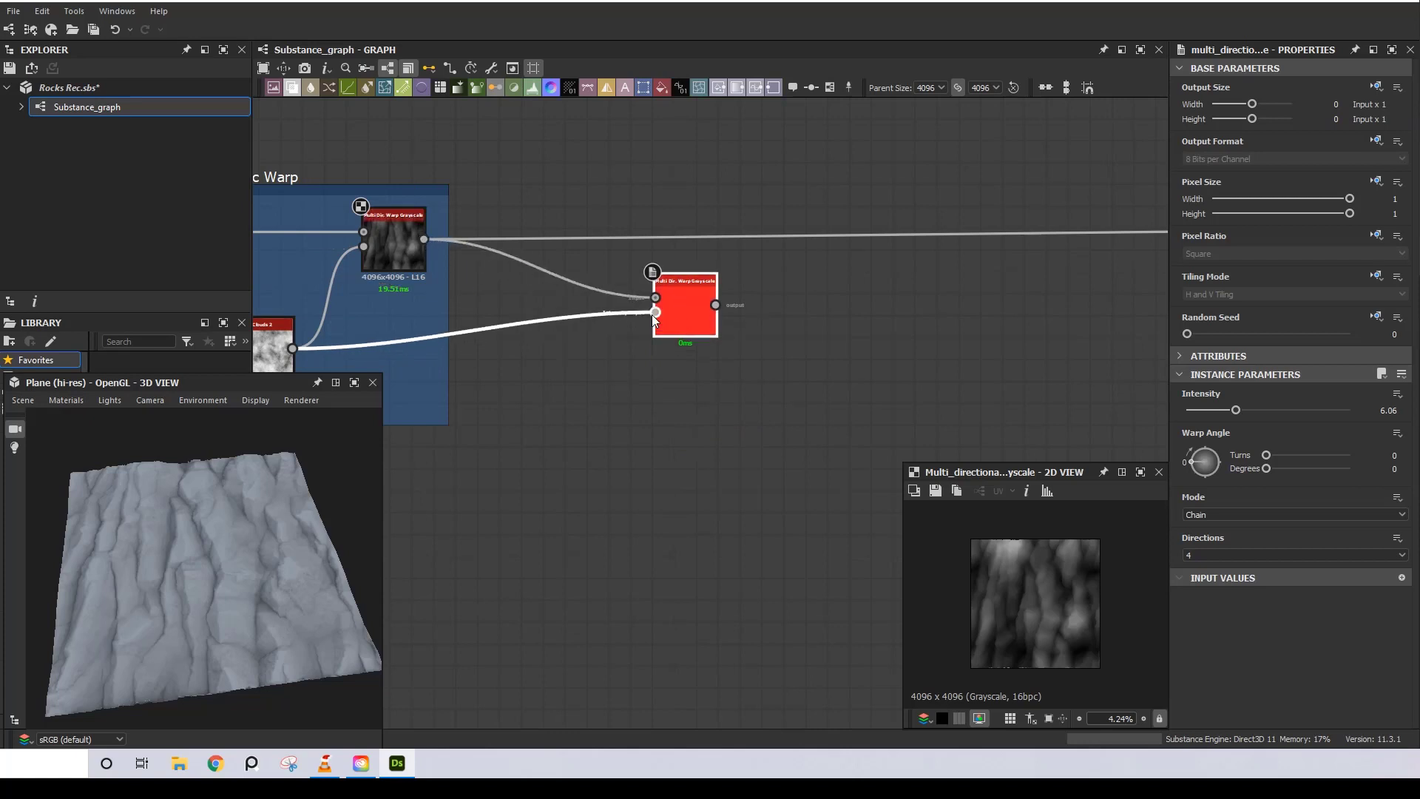
# - Connect a BnW Spots 2 node to the duplicate warp's lower input
pyautogui.moveTo(551, 400); pyautogui.dragTo(548, 402)
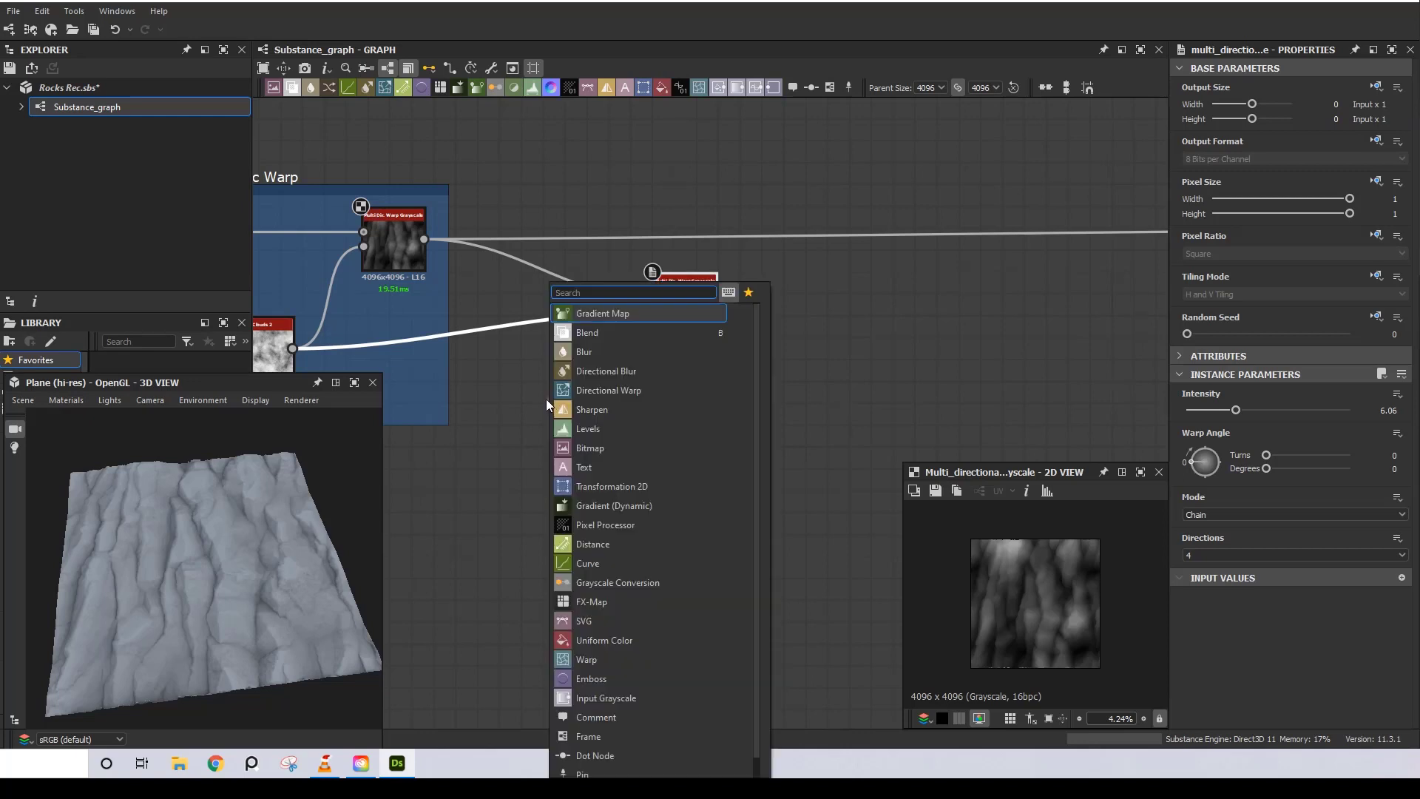
pyautogui.write('bnw')
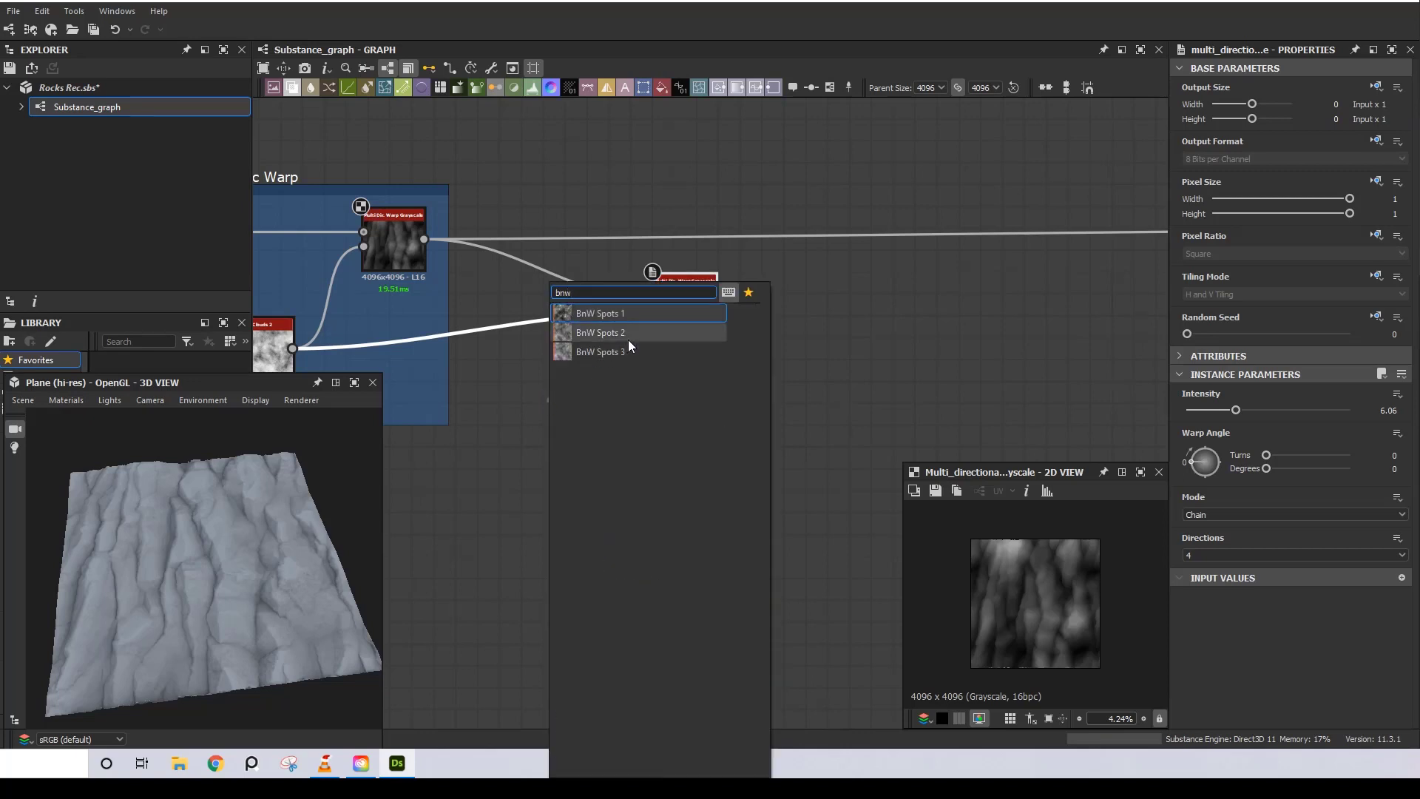
pyautogui.click(628, 341)
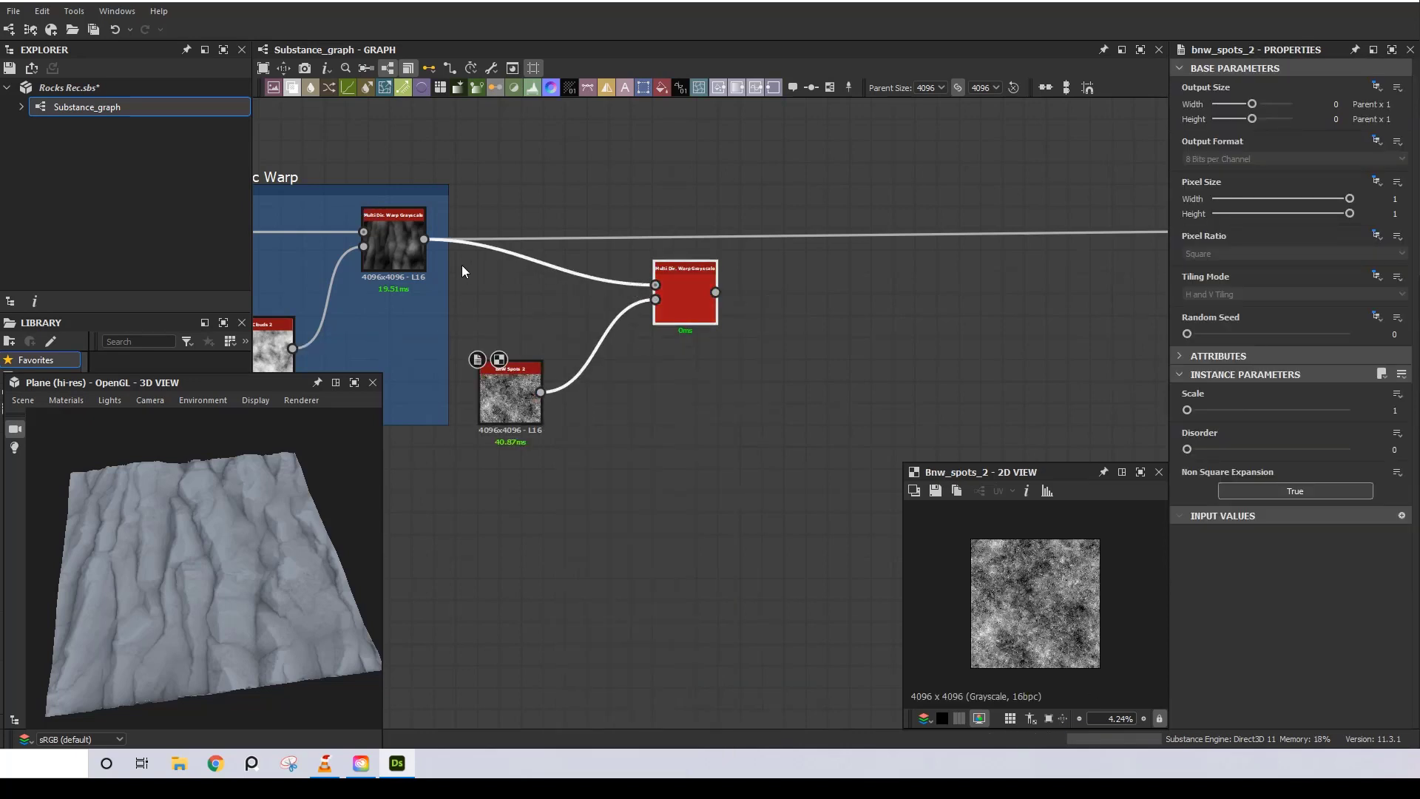
pyautogui.click(699, 289)
pyautogui.moveTo(681, 293); pyautogui.dragTo(773, 248)
# - Set the duplicate warp's intensity to 0.8 and view it in 2D
pyautogui.keyDown('shift'); pyautogui.click(511, 392); pyautogui.keyUp('shift')
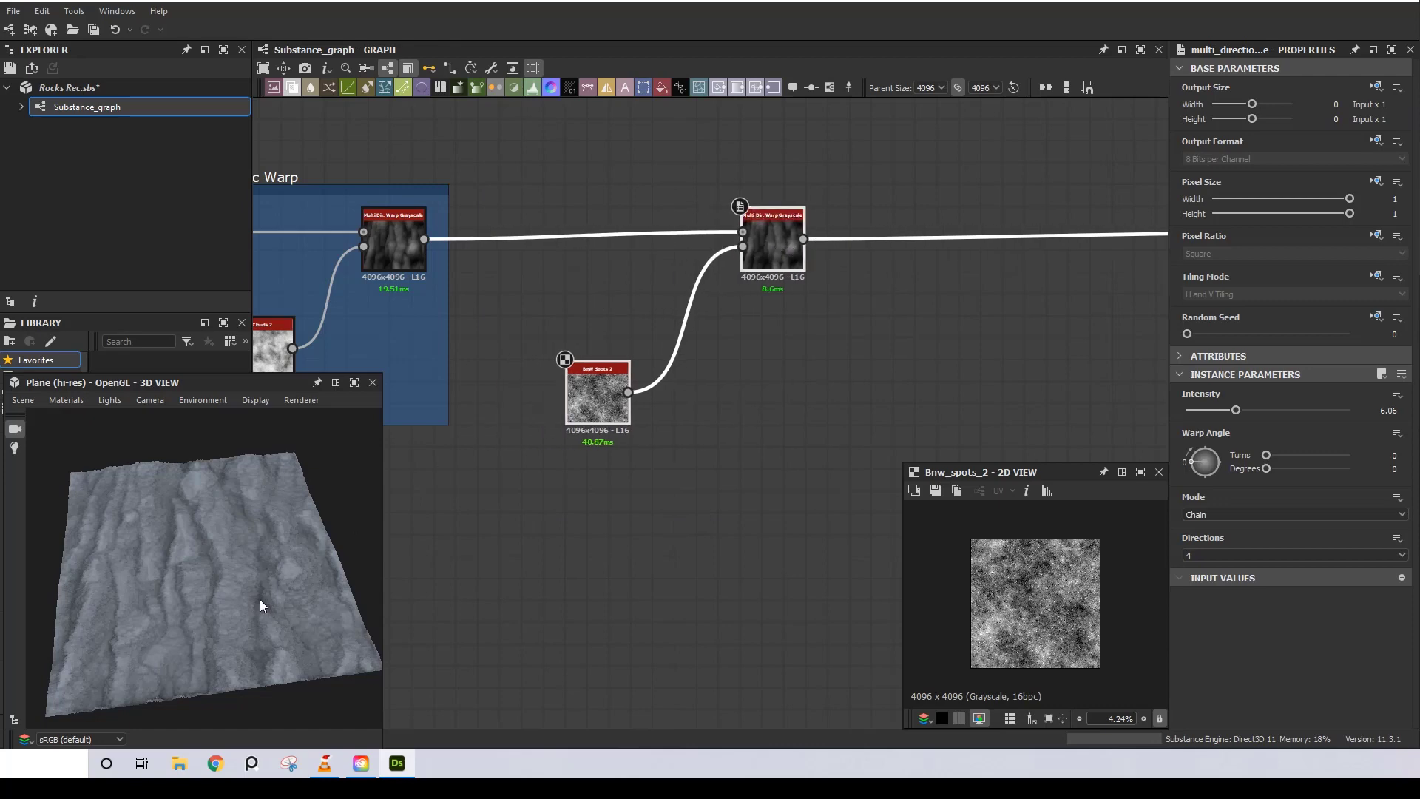
pyautogui.scroll(5, 259, 602)
pyautogui.doubleClick(783, 255)
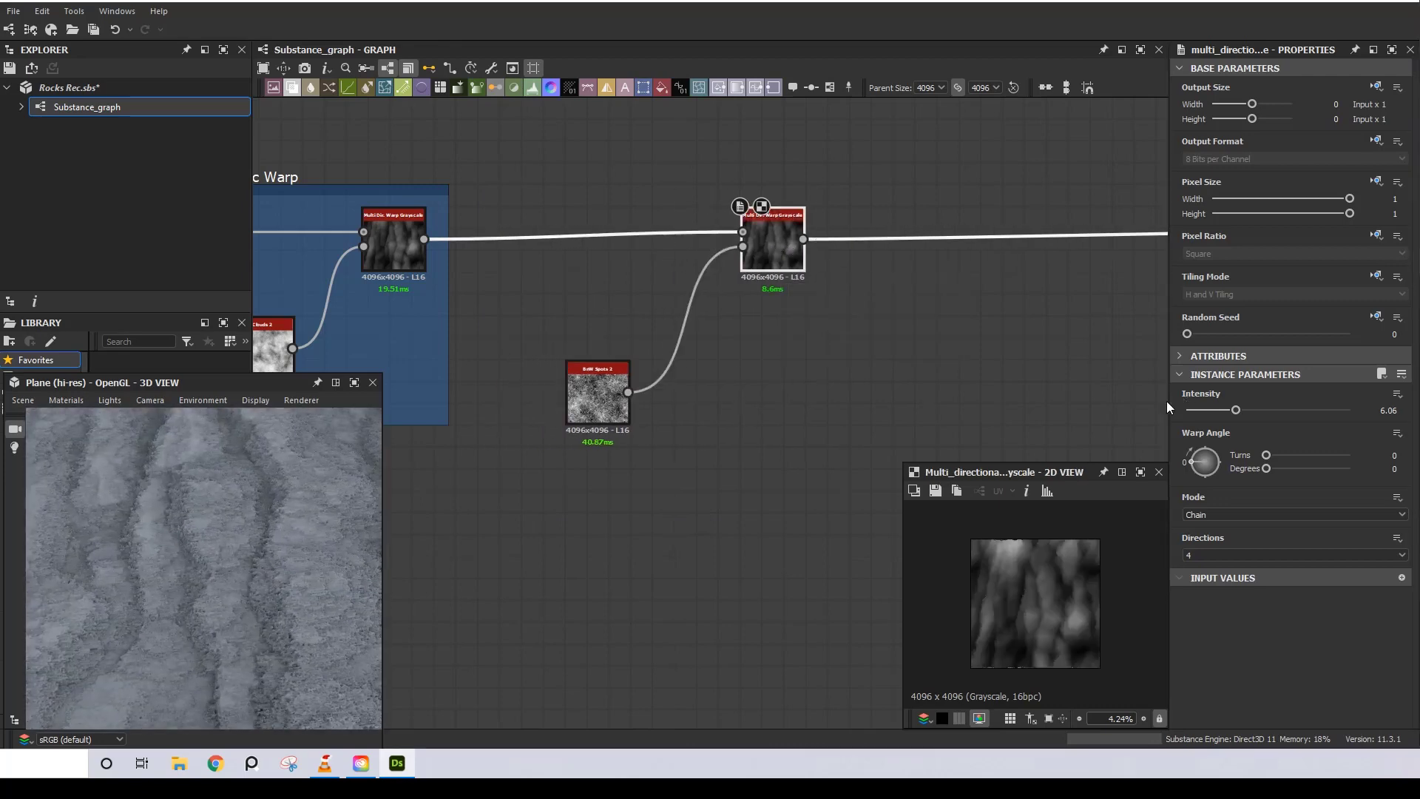
pyautogui.moveTo(1236, 410); pyautogui.dragTo(1191, 412)
pyautogui.click(1389, 410)
pyautogui.write('0.8')
pyautogui.press('Return')
# - Tilt and zoom the 3D view to inspect the displaced fine detail
pyautogui.moveTo(298, 589); pyautogui.dragTo(331, 503)
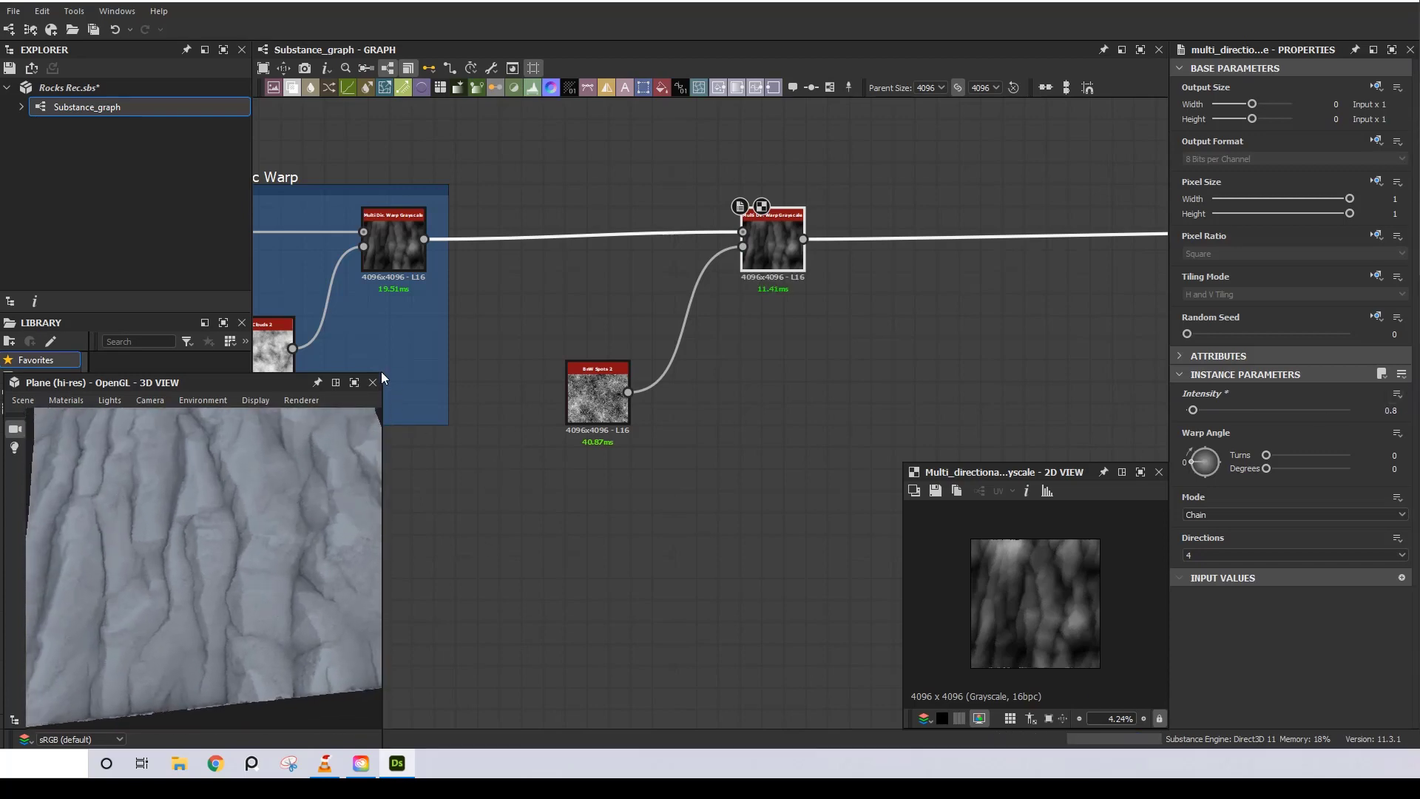
pyautogui.moveTo(382, 372)
pyautogui.mouseDown()
pyautogui.moveTo(614, 183)
pyautogui.moveTo(366, 379)
pyautogui.mouseUp()
pyautogui.scroll(5, 390, 406)
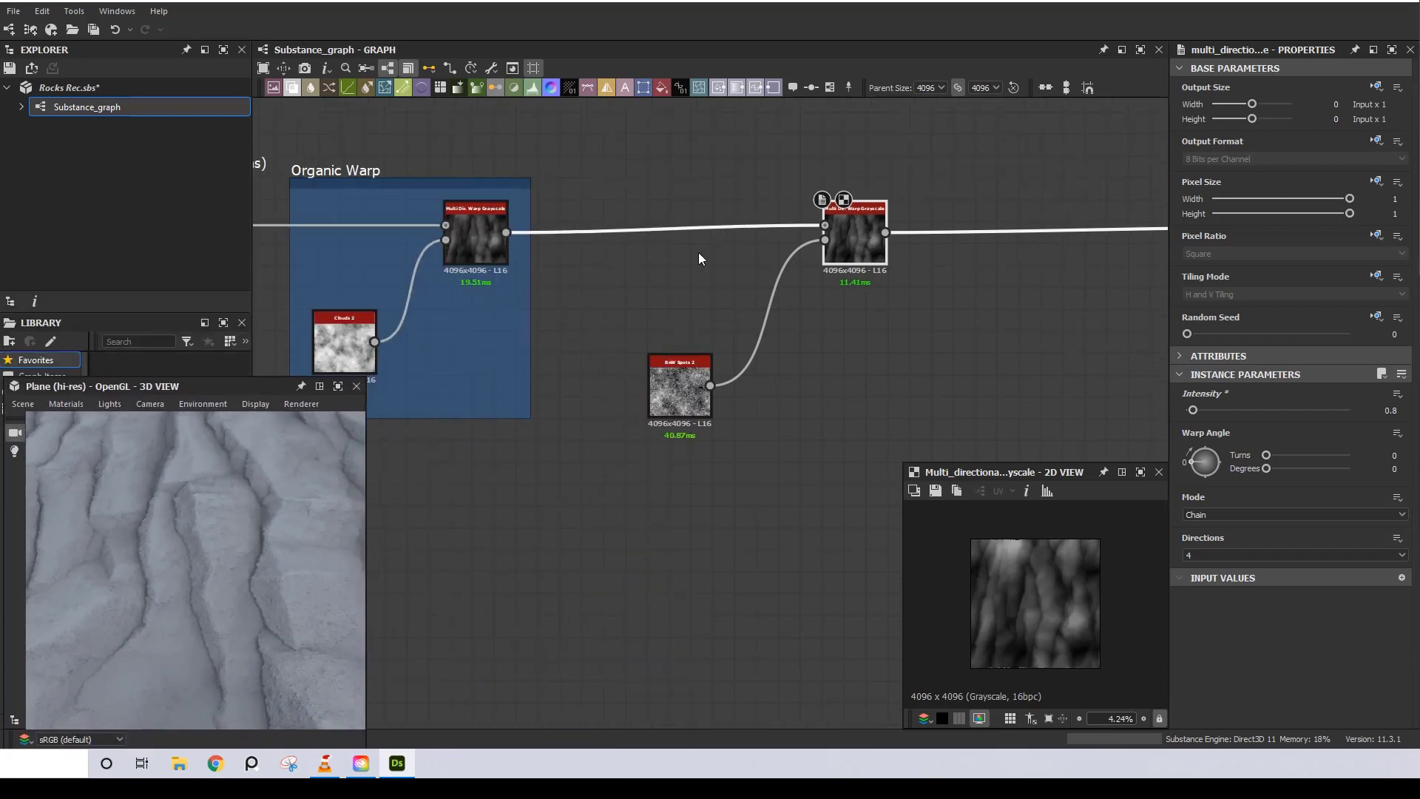
# - Wrap the BnW Spots 2 node and second warp in a 'Fine Details' frame
pyautogui.rightClick(868, 236)
pyautogui.click(904, 333)
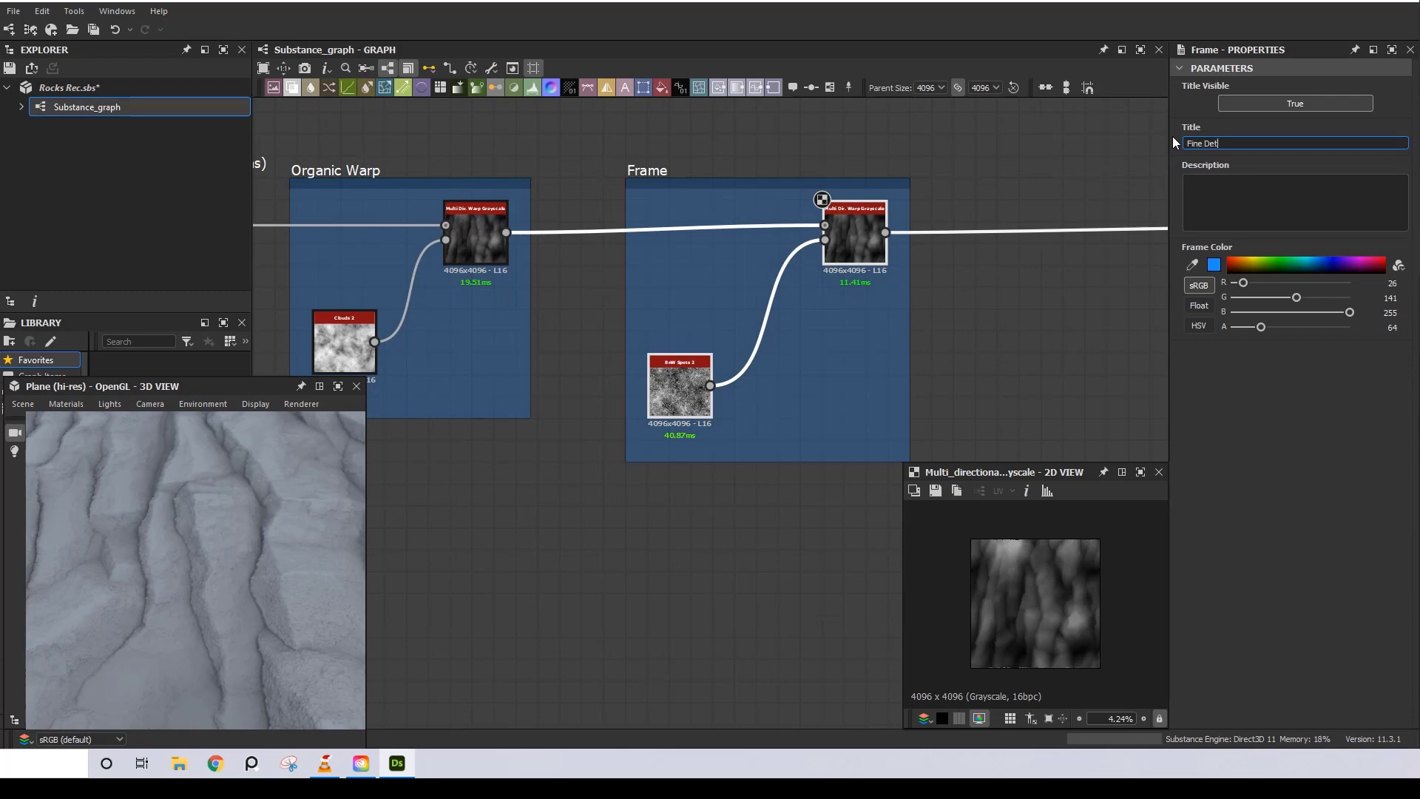
pyautogui.write('s')
pyautogui.press('Return')
pyautogui.moveTo(1033, 196); pyautogui.dragTo(751, 210, button='middle')
# - Insert an Auto Levels node directly after the second Multi Directional Warp
pyautogui.click(566, 257)
pyautogui.press('space')
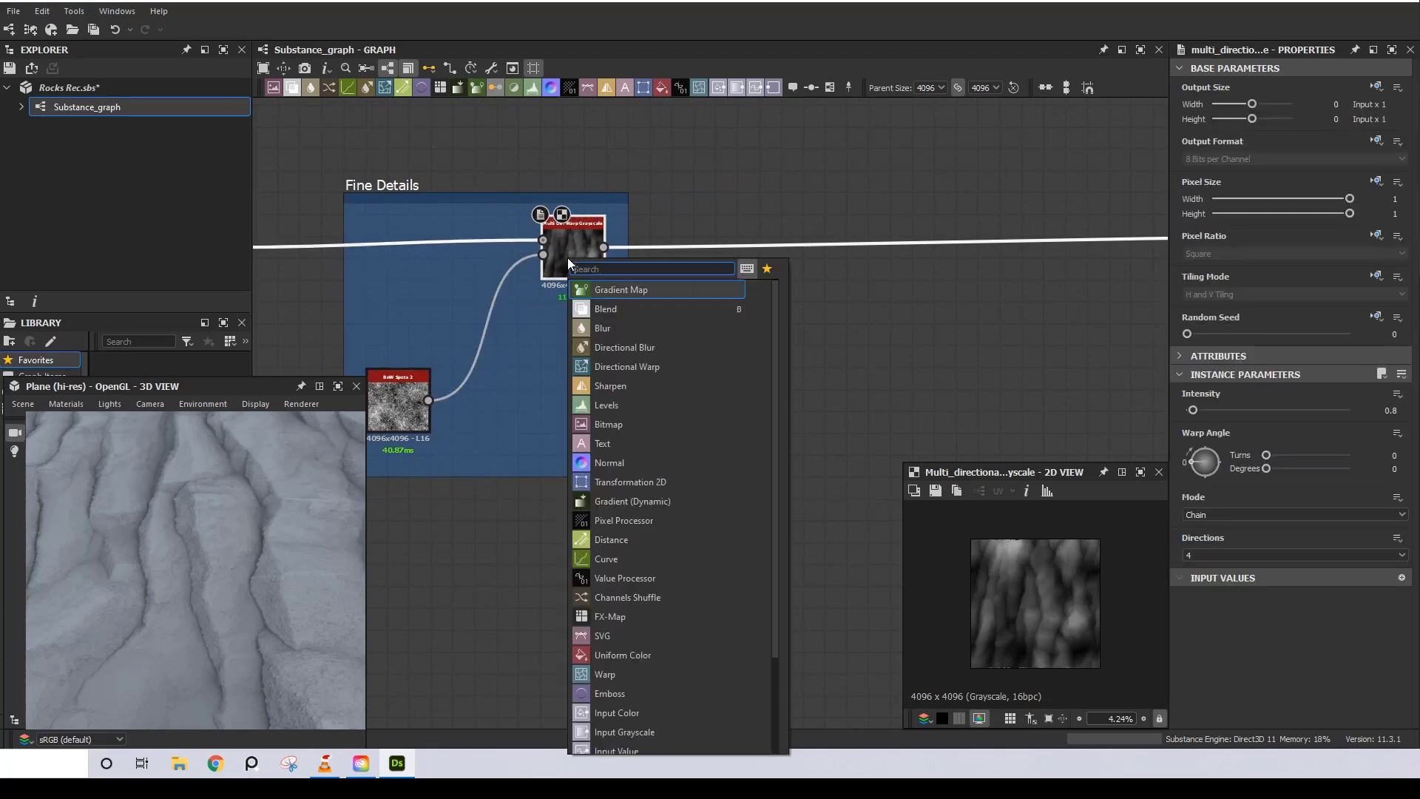
pyautogui.write('auto')
pyautogui.press('Return')
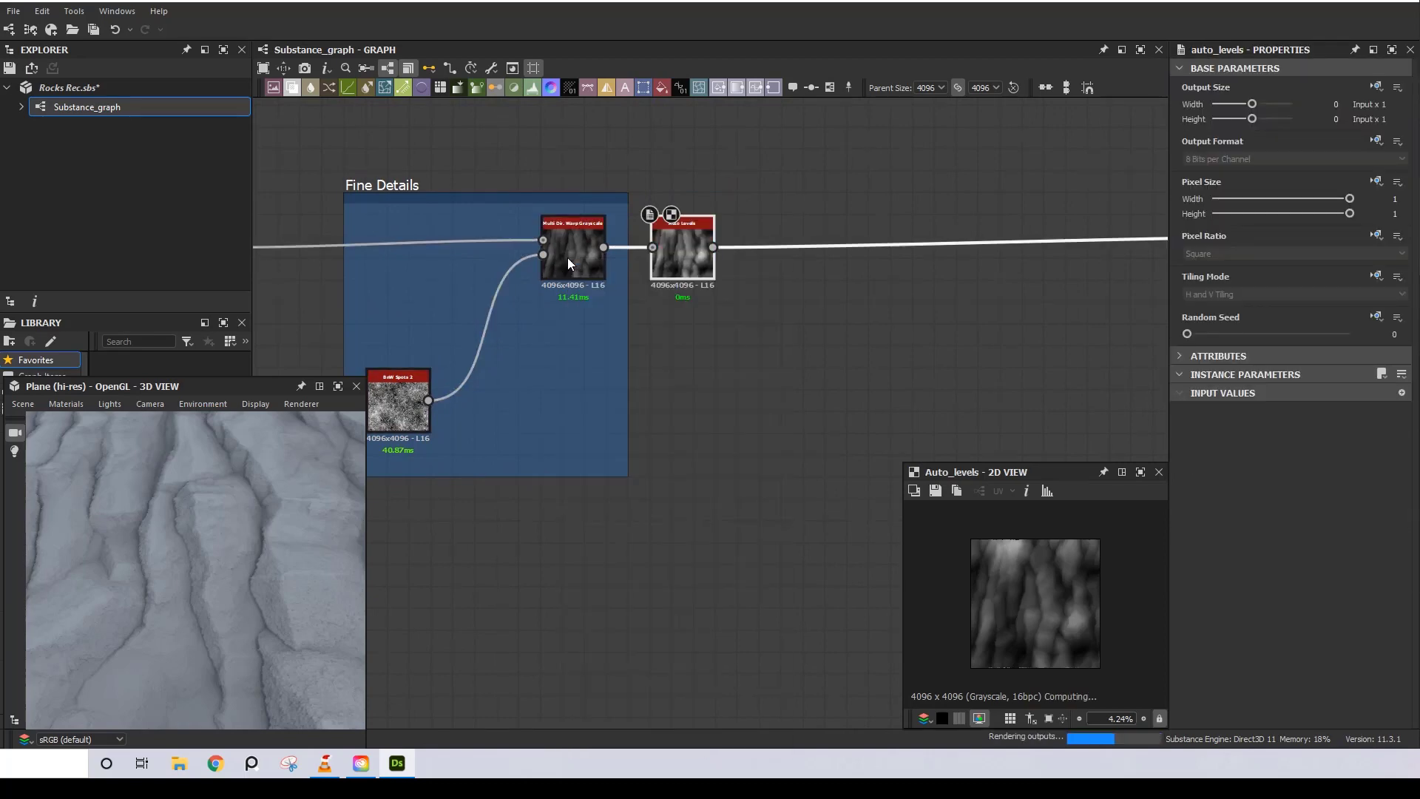